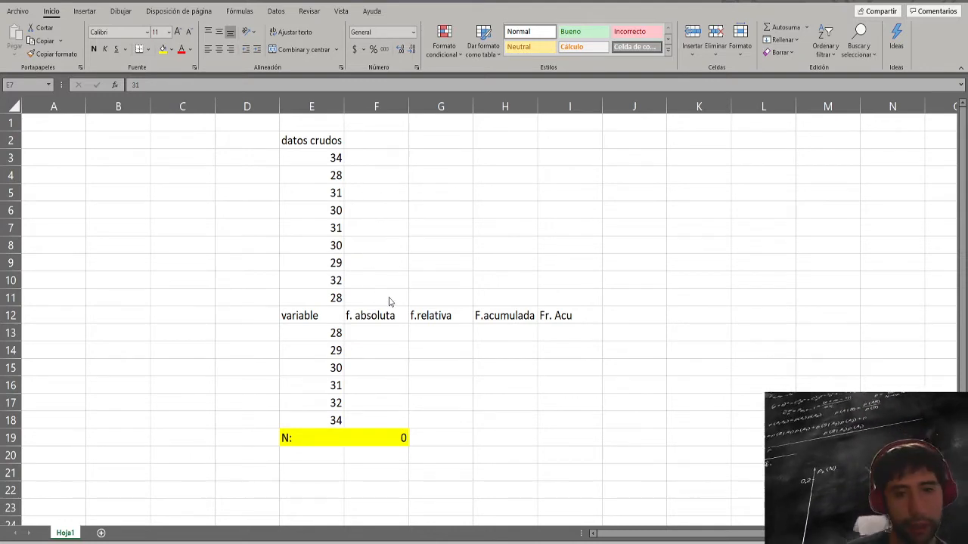
# - Sort the raw data in E3:E11 in ascending order, continuing with the current selection only
pyautogui.click(332, 158)
pyautogui.moveTo(332, 158); pyautogui.dragTo(335, 296)
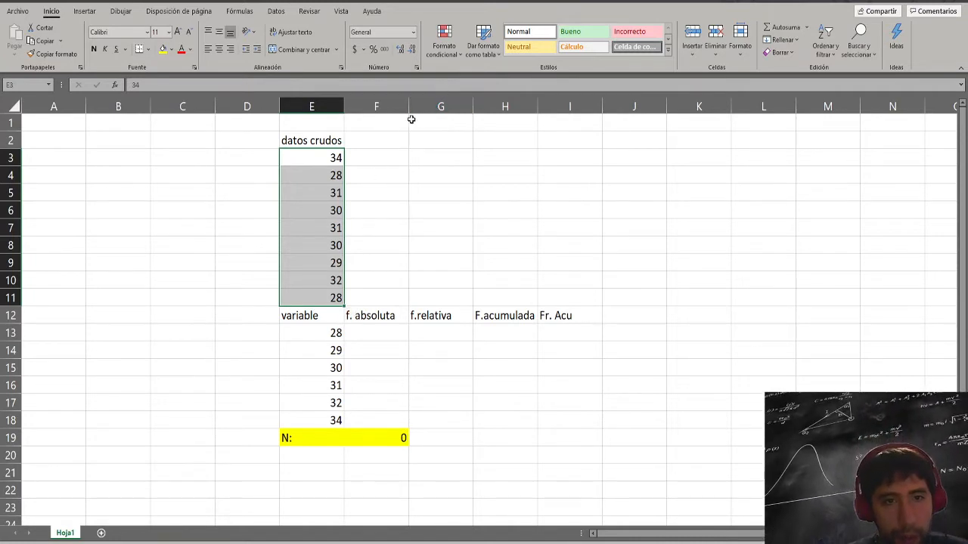
pyautogui.click(280, 12)
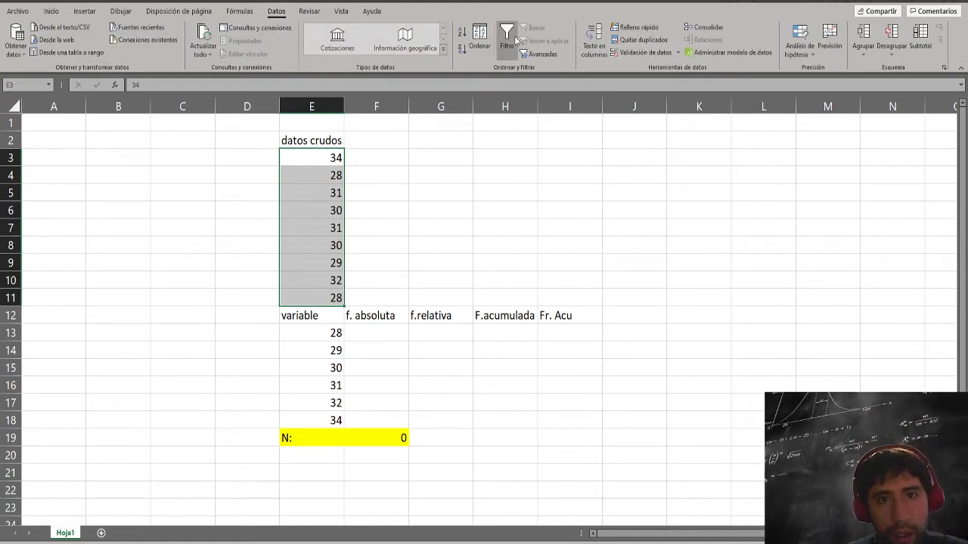
pyautogui.click(463, 33)
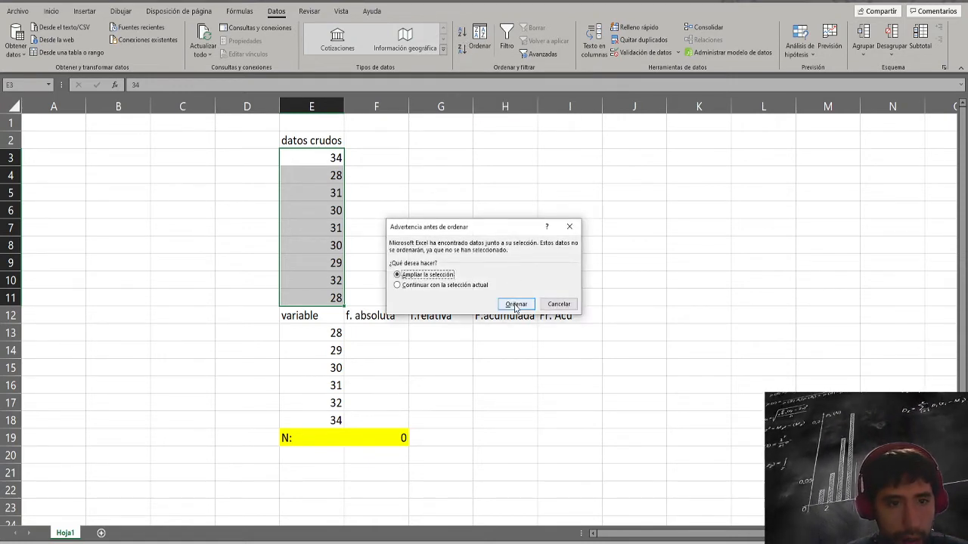
pyautogui.click(480, 287)
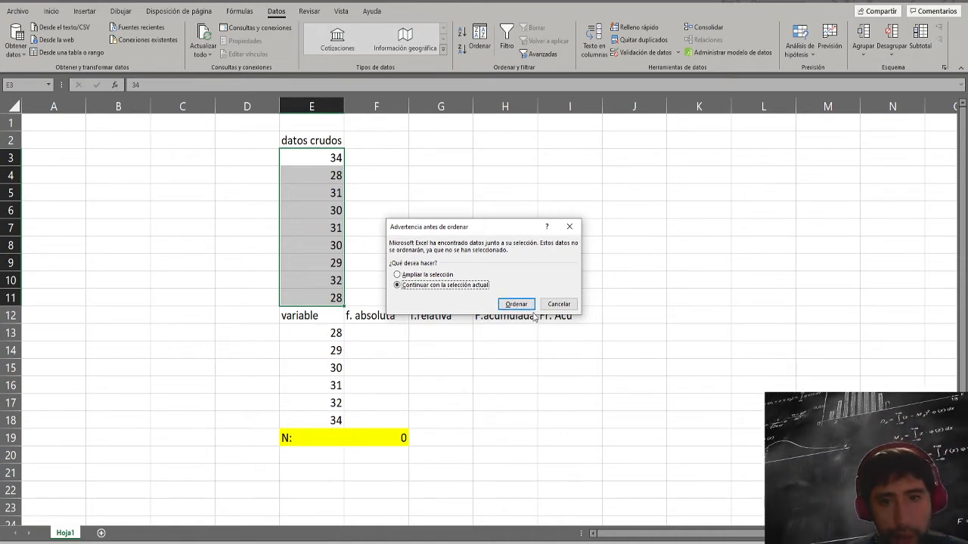
pyautogui.click(525, 306)
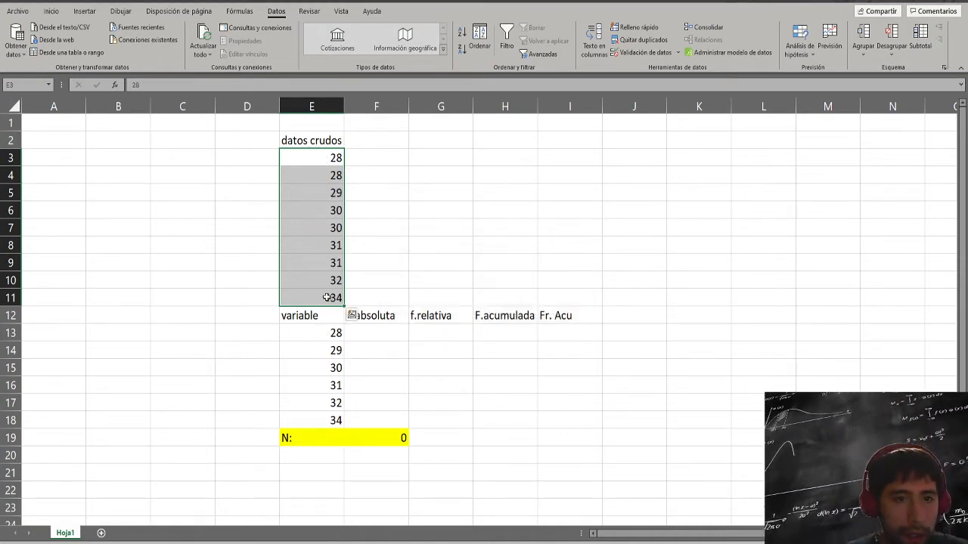
pyautogui.click(375, 185)
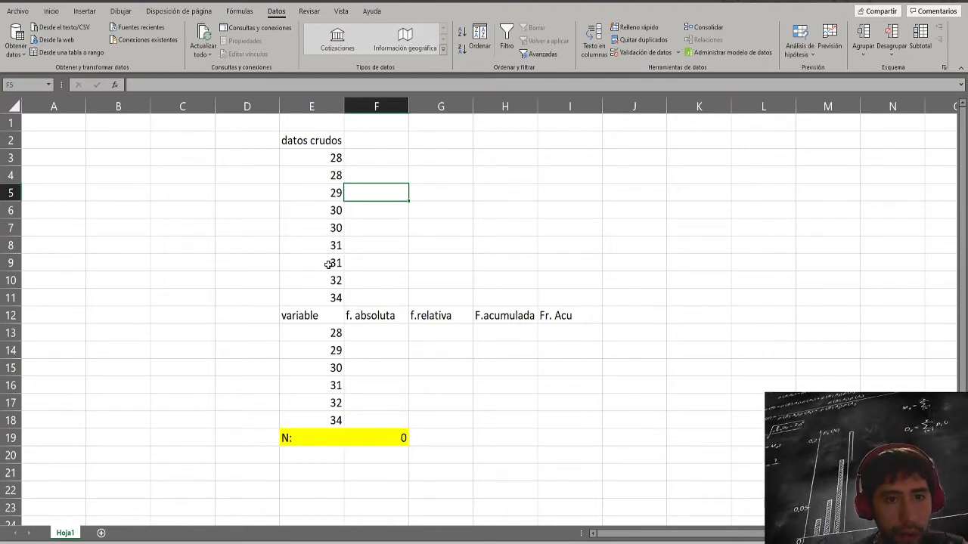
# - Enter =CONTAR.SI(E3:E11,E13) in F13 to count the first value's absolute frequency
pyautogui.click(361, 334)
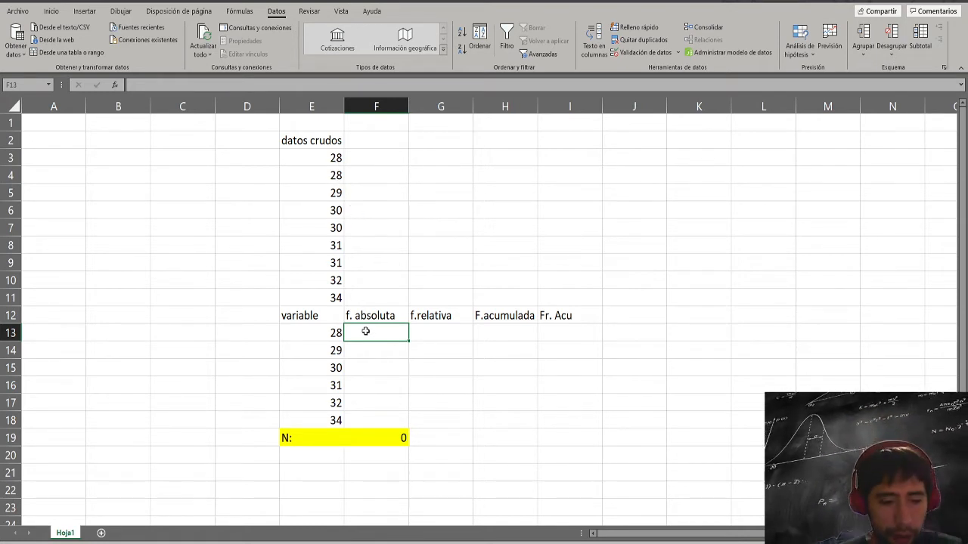
pyautogui.write('=')
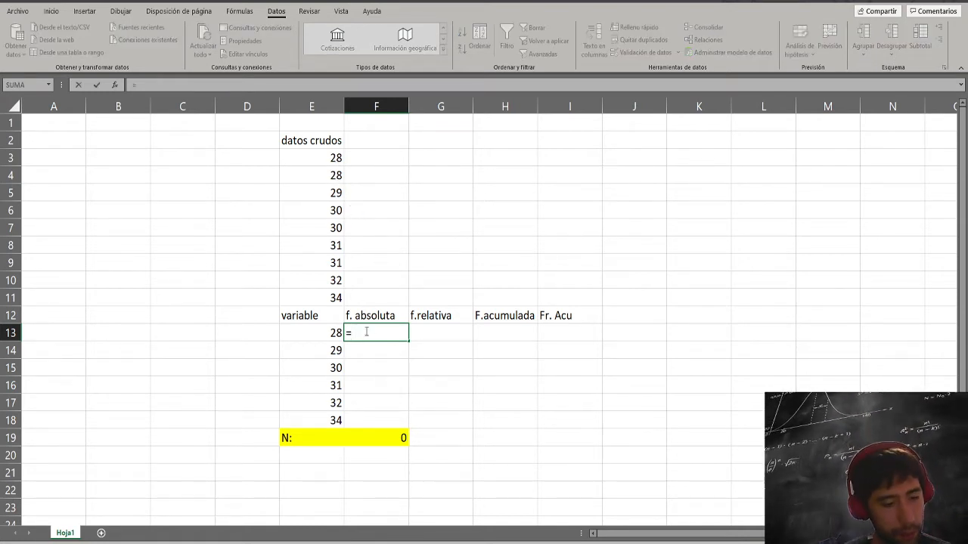
pyautogui.write('conat')
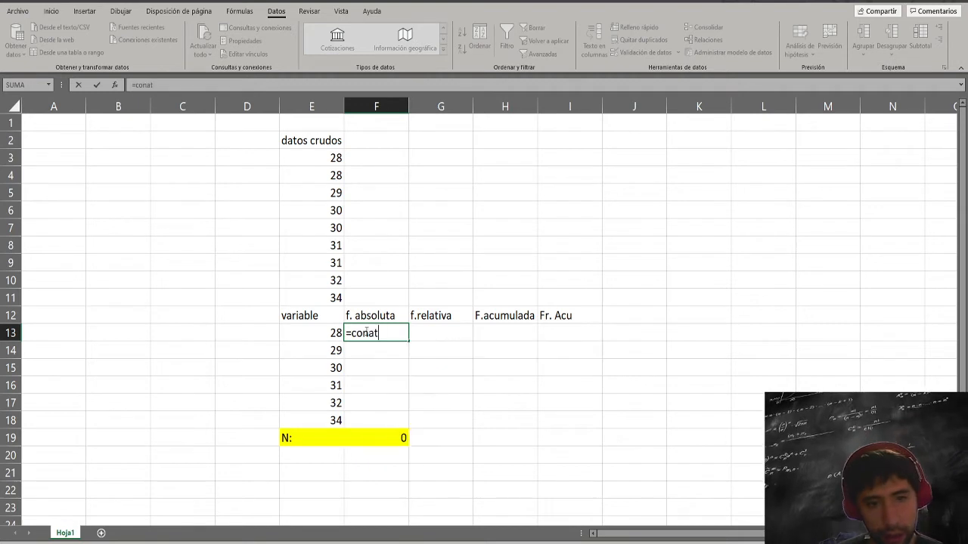
pyautogui.press('BackSpace')
pyautogui.press('BackSpace')
pyautogui.write('ta')
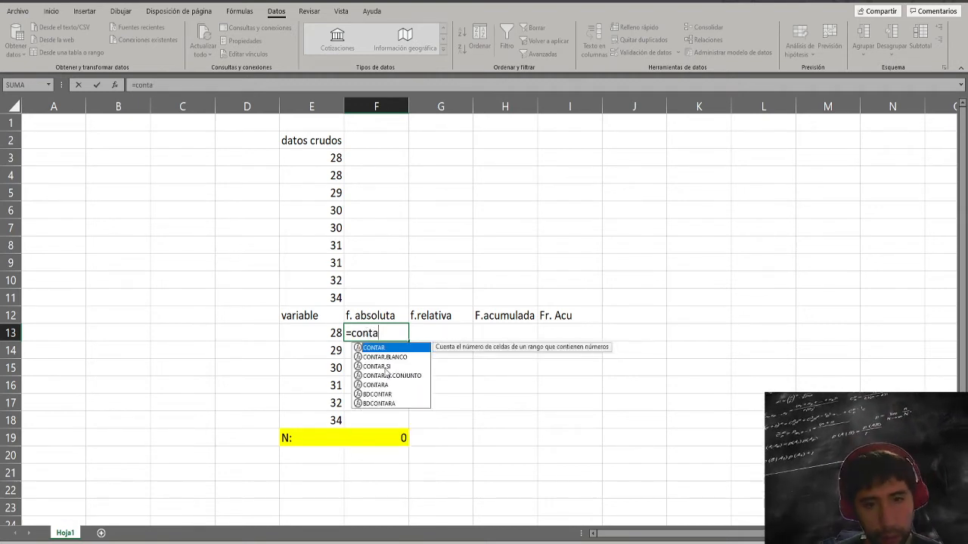
pyautogui.doubleClick(378, 366)
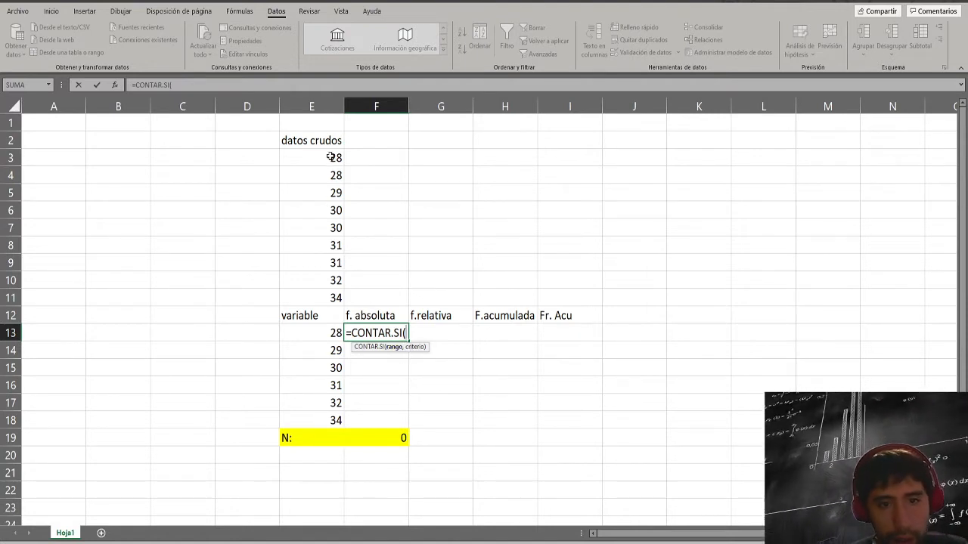
pyautogui.moveTo(330, 156); pyautogui.dragTo(325, 292)
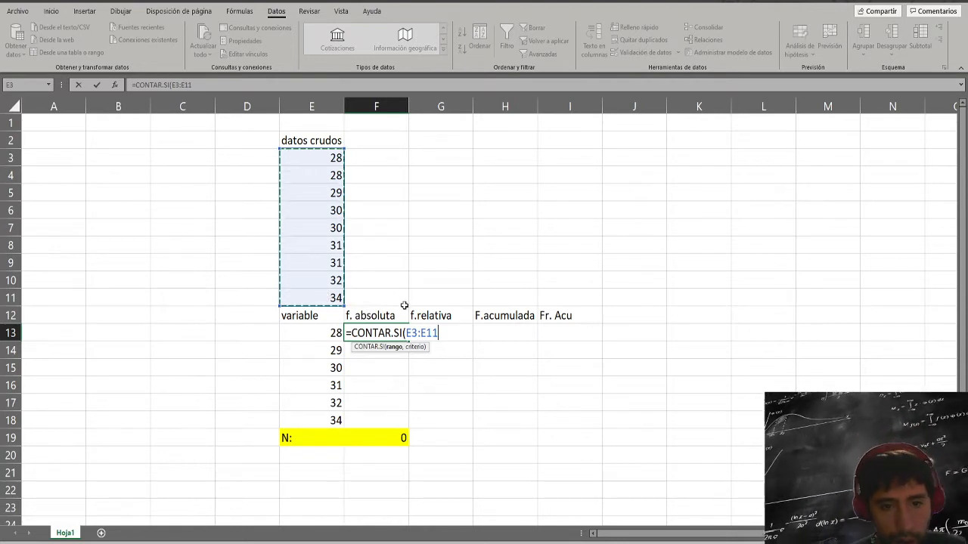
pyautogui.write(',')
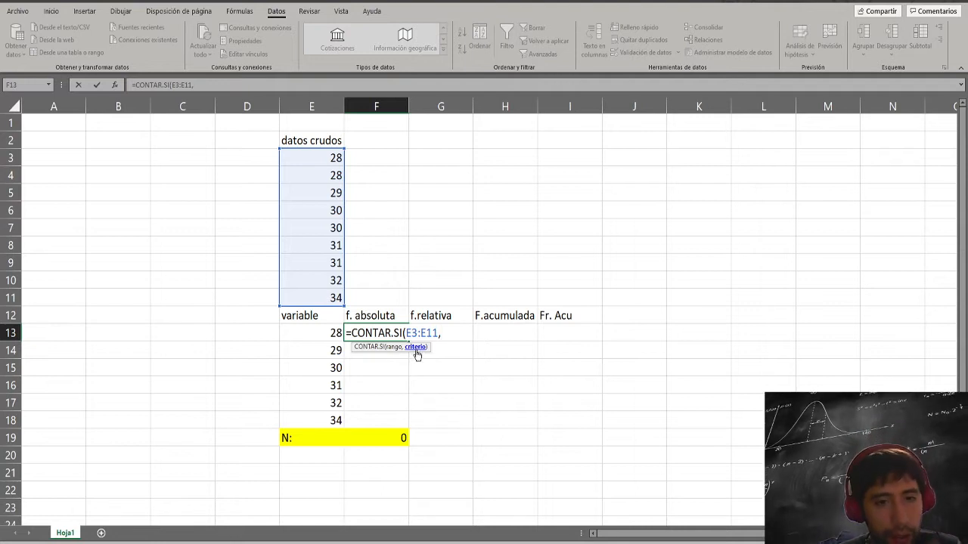
pyautogui.click(330, 333)
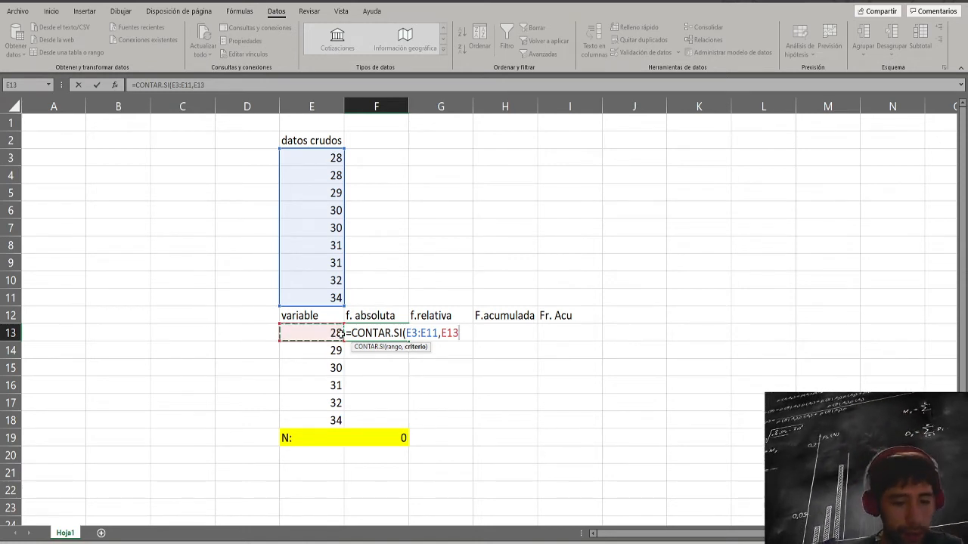
pyautogui.write(')')
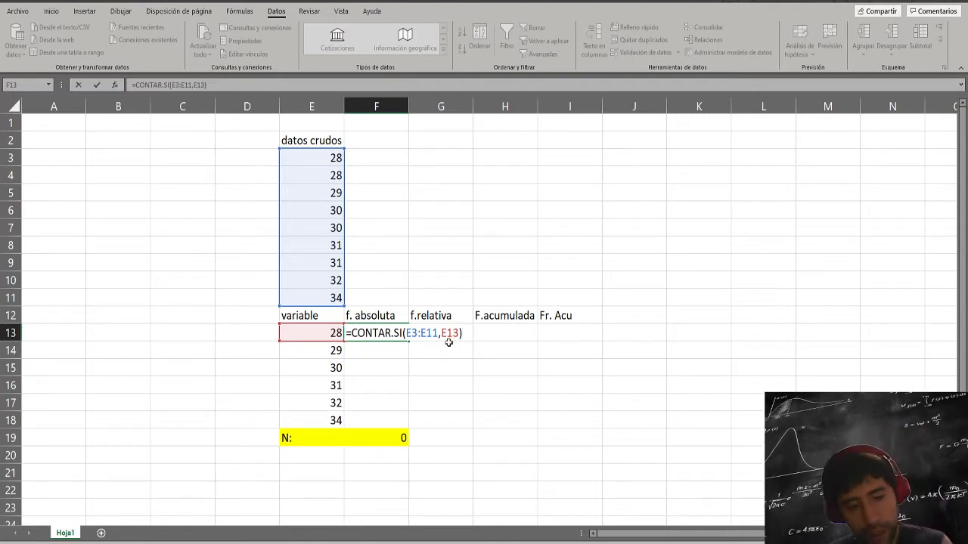
pyautogui.press('Return')
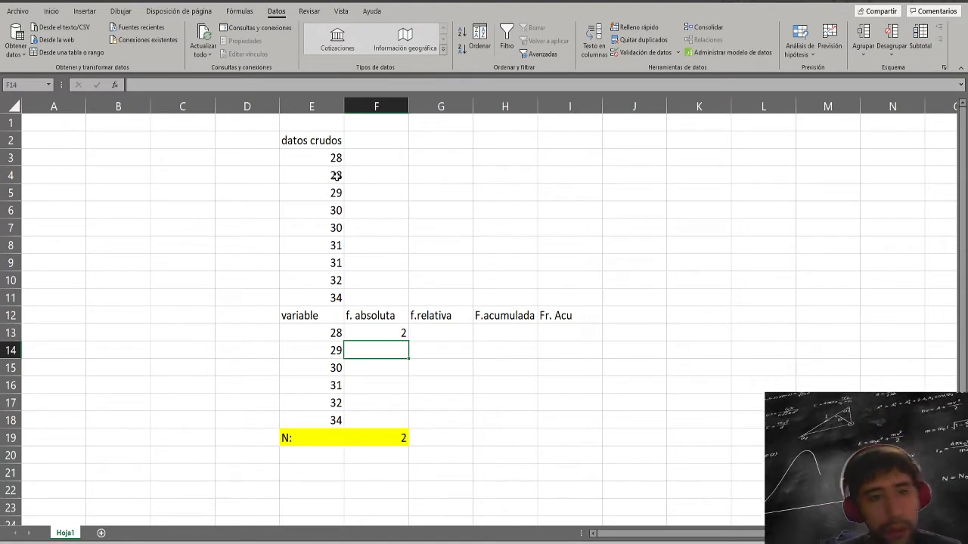
# - Fill the counting formula from F13 down through F18
pyautogui.click(378, 334)
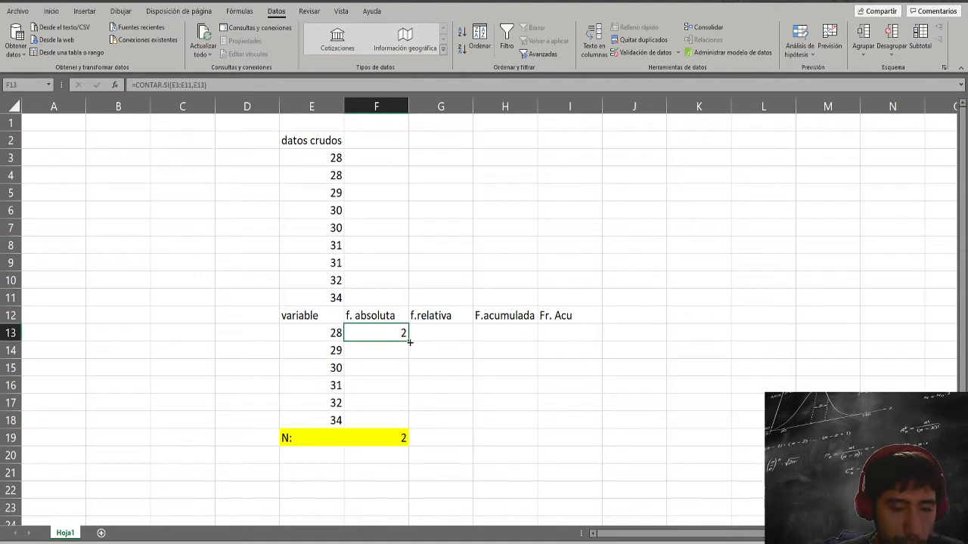
pyautogui.doubleClick(408, 342)
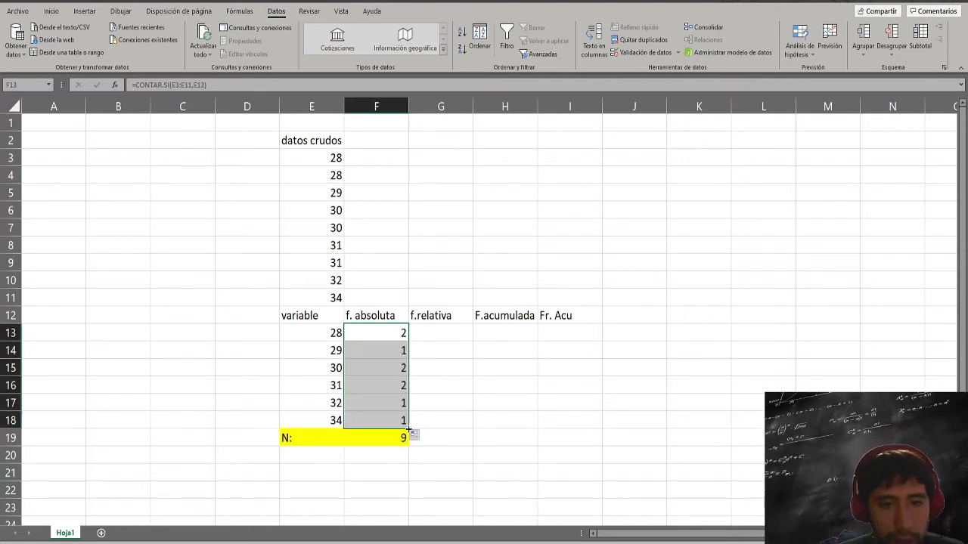
pyautogui.moveTo(409, 430)
pyautogui.mouseDown()
pyautogui.moveTo(406, 350)
pyautogui.moveTo(409, 428)
pyautogui.mouseUp()
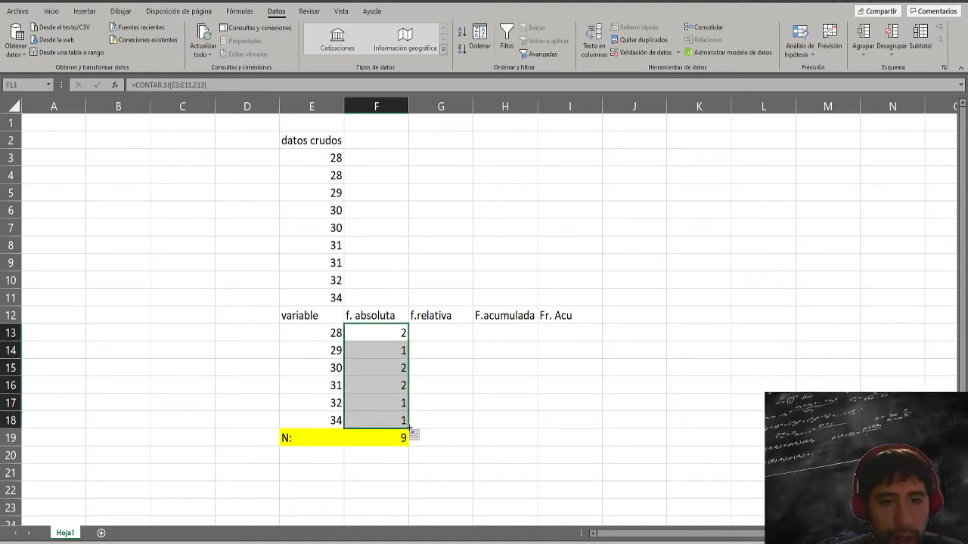
# - Compare the formulas in F13 and F14 and inspect the range referenced in F14
pyautogui.click(396, 348)
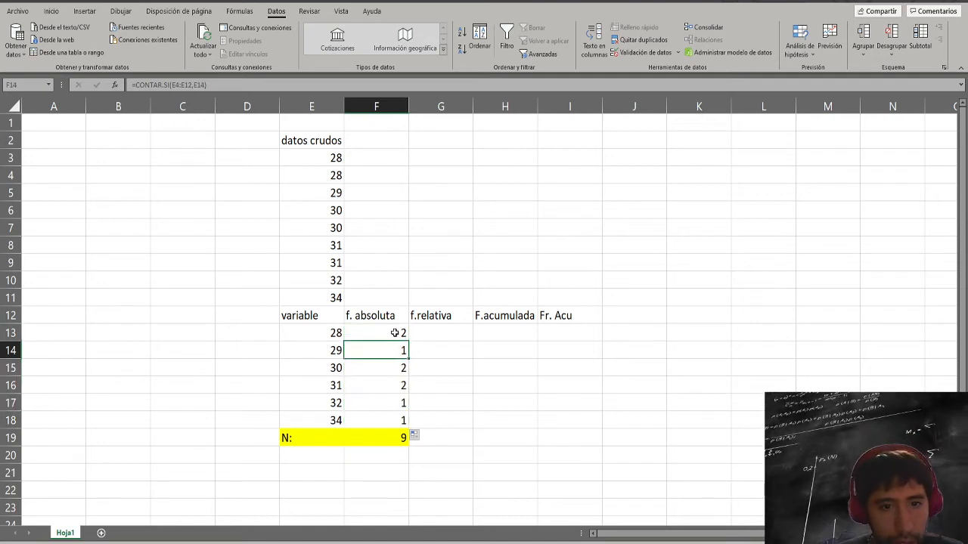
pyautogui.click(395, 333)
pyautogui.click(395, 351)
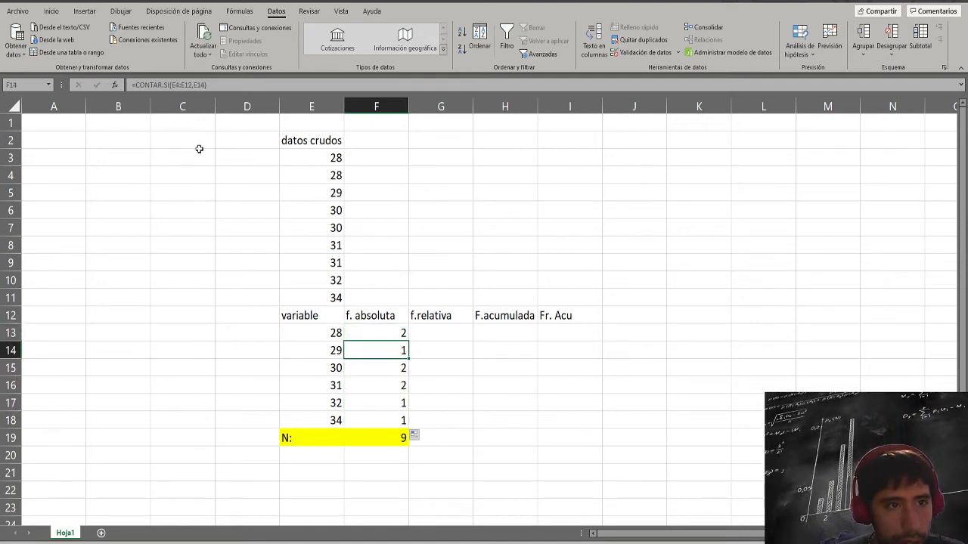
pyautogui.click(389, 333)
pyautogui.click(385, 349)
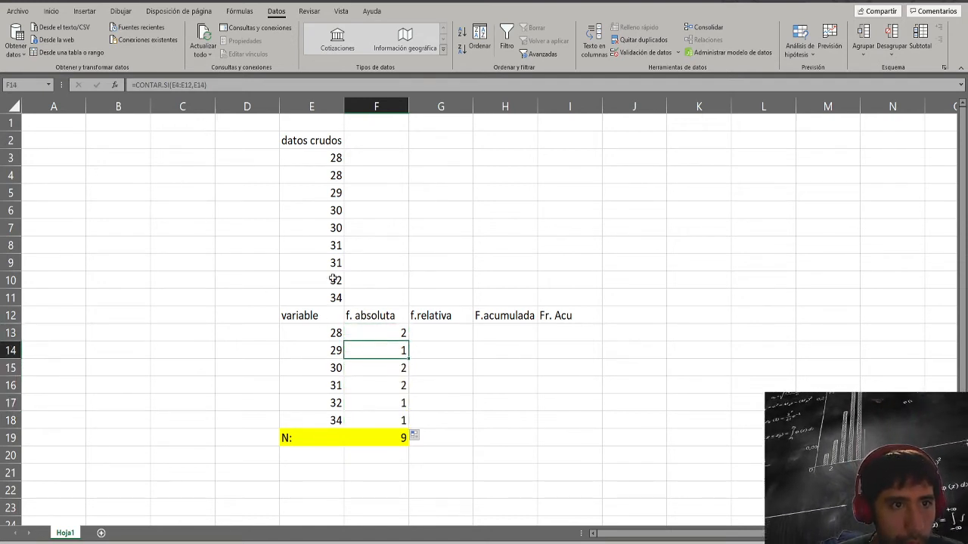
pyautogui.click(195, 85)
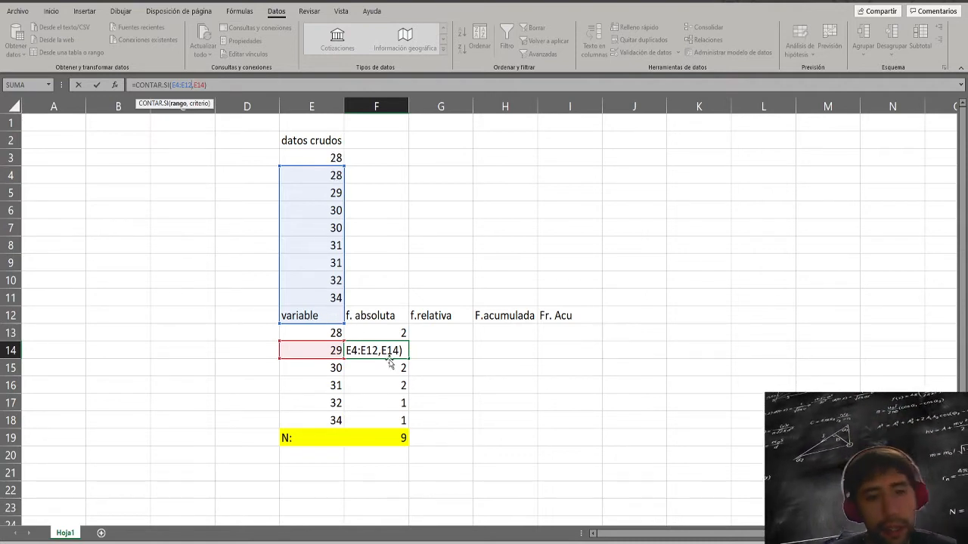
# - Make the counting range in F13 absolute as $E$3:$E$11 and fill the formula down through F18
pyautogui.click(393, 332)
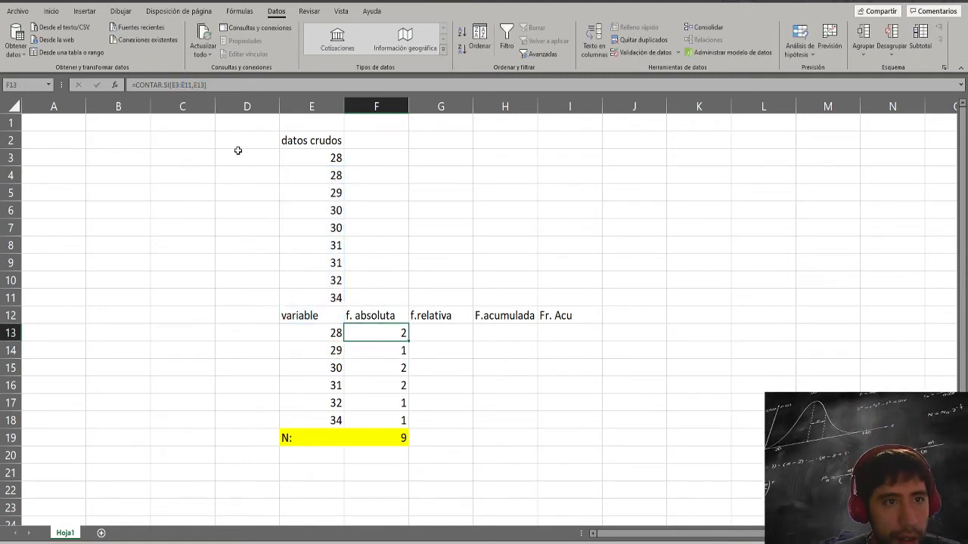
pyautogui.click(201, 86)
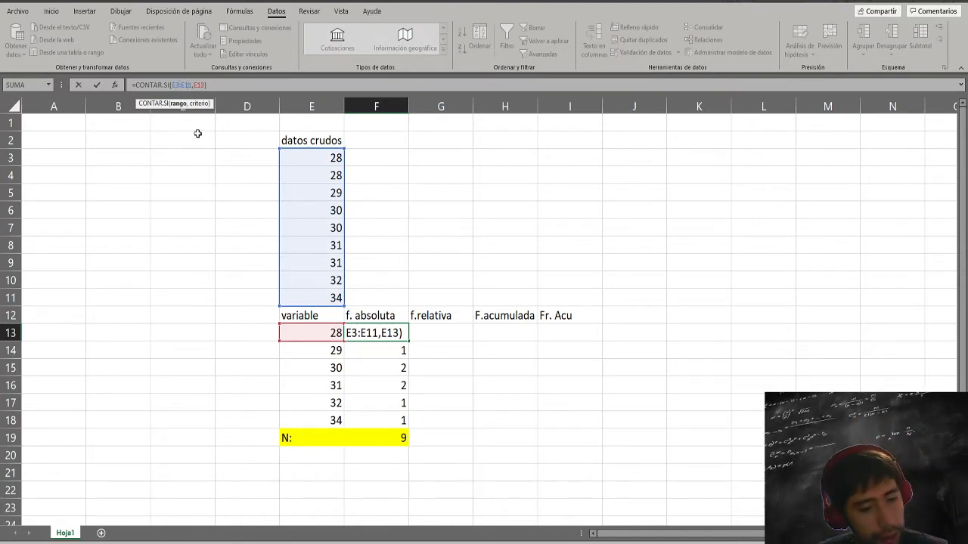
pyautogui.press('F4')
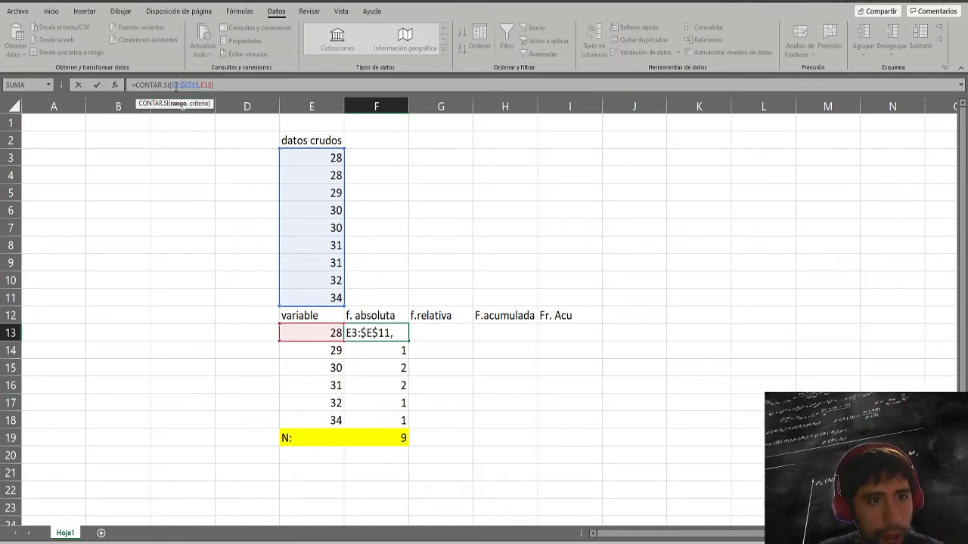
pyautogui.press('F4')
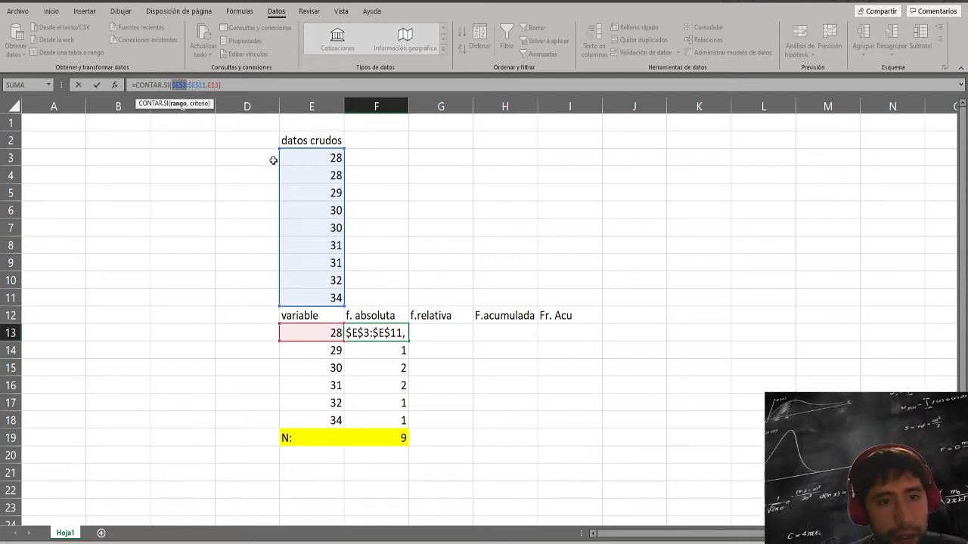
pyautogui.press('Return')
pyautogui.click(400, 333)
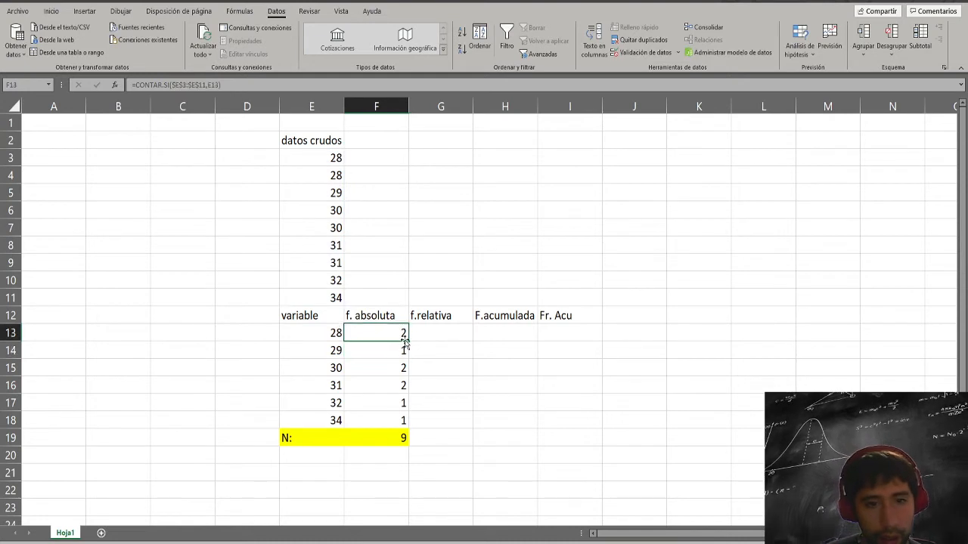
pyautogui.moveTo(407, 350); pyautogui.dragTo(408, 425)
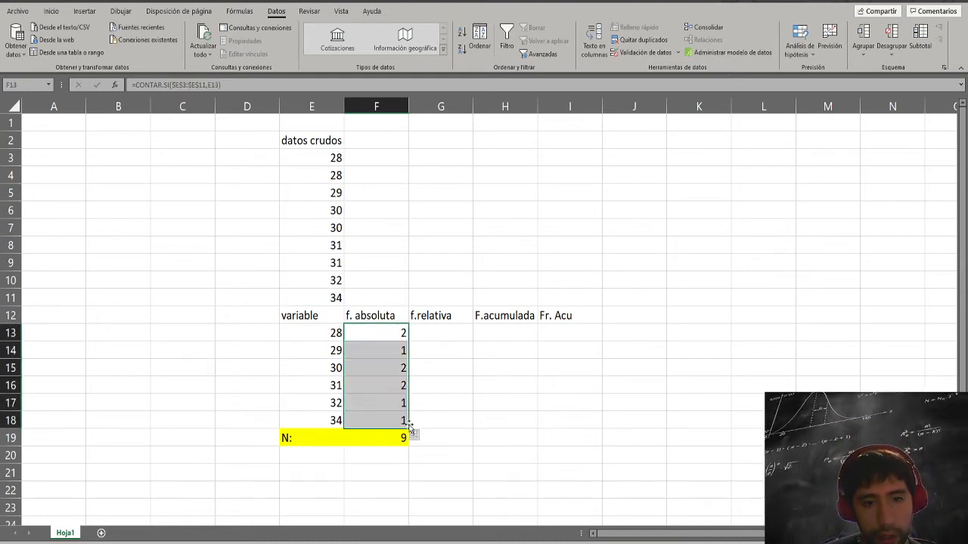
# - Check the range and criterion in F14's formula, and review the variable values in E14:E16 against their absolute frequencies
pyautogui.click(394, 353)
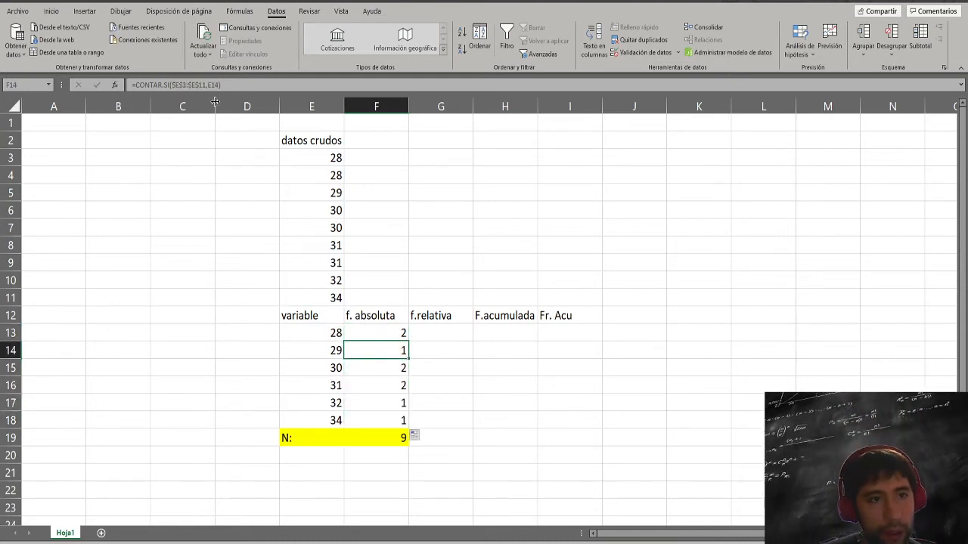
pyautogui.press('F2')
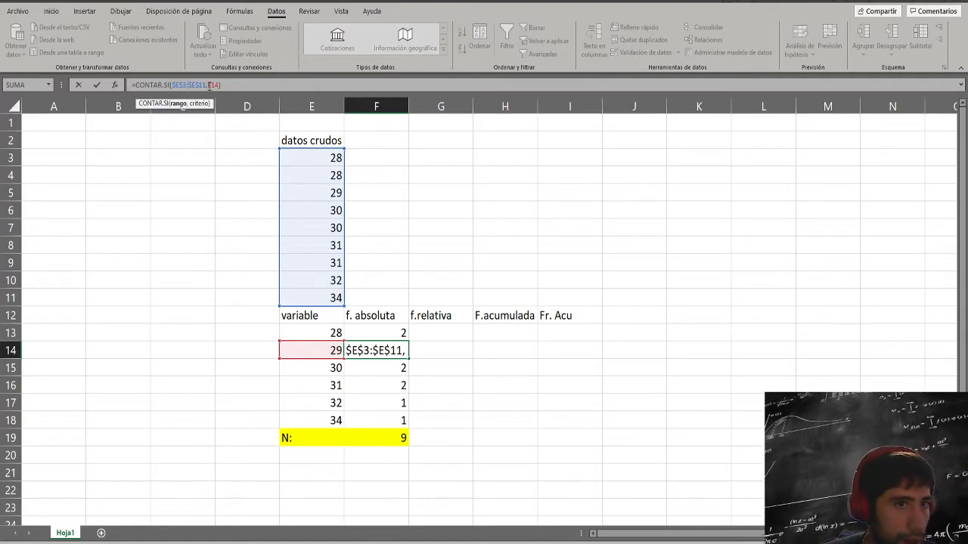
pyautogui.click(237, 87)
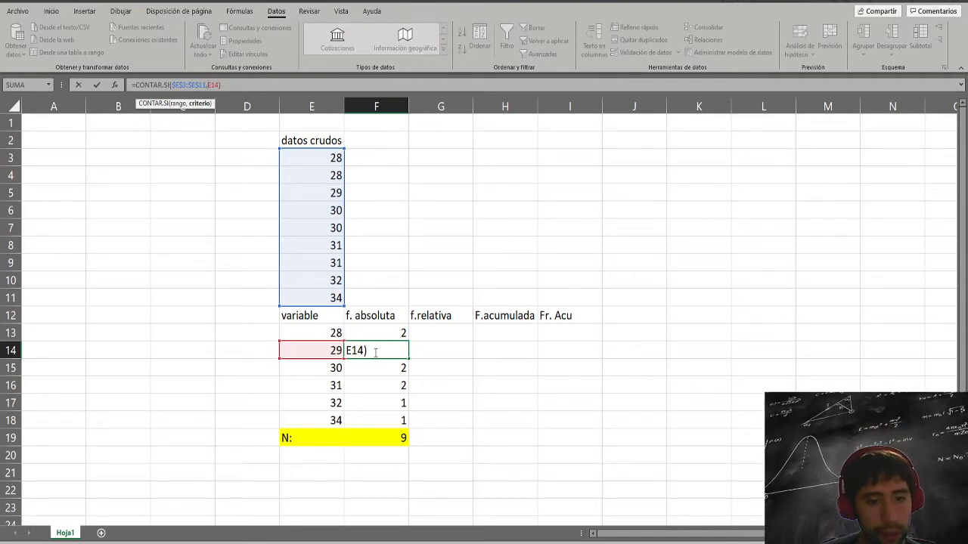
pyautogui.press('Return')
pyautogui.click(336, 351)
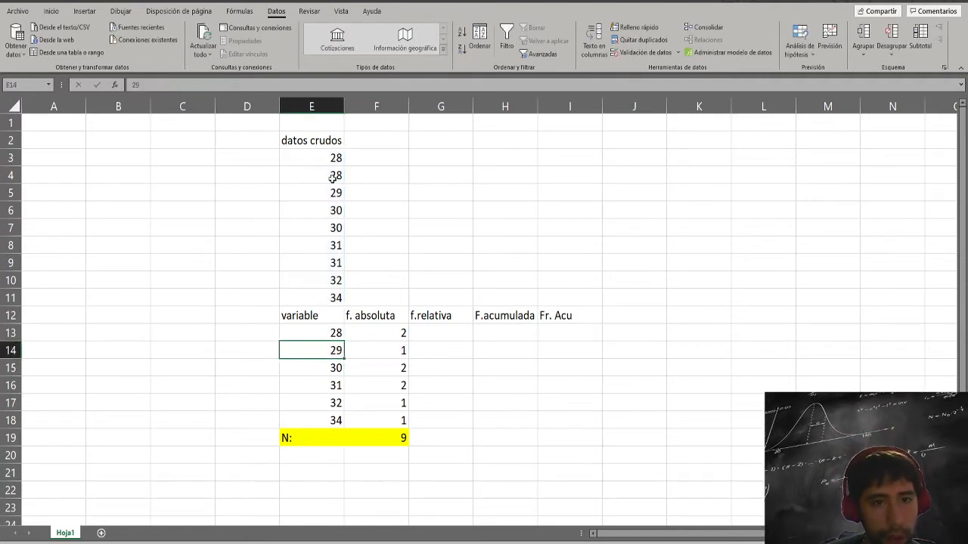
pyautogui.click(335, 368)
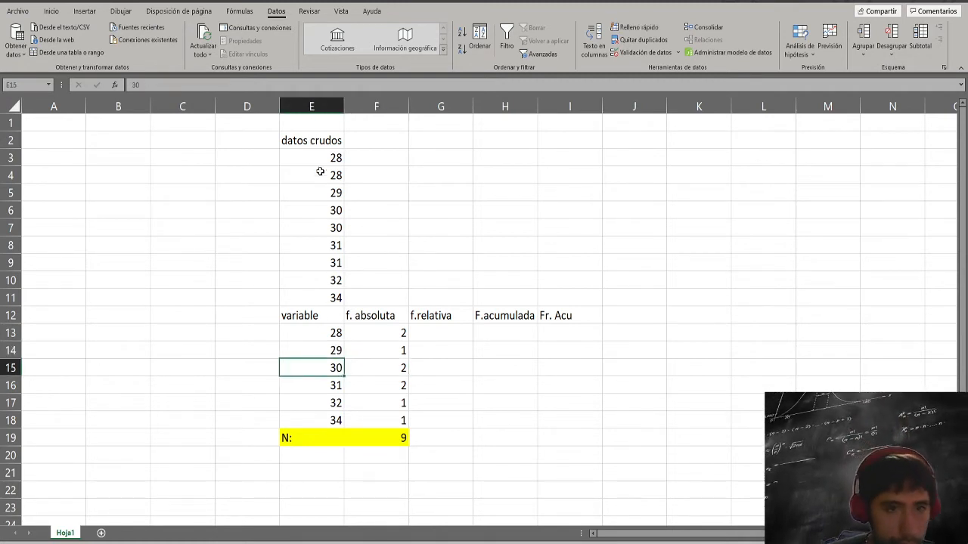
pyautogui.click(398, 363)
pyautogui.click(339, 387)
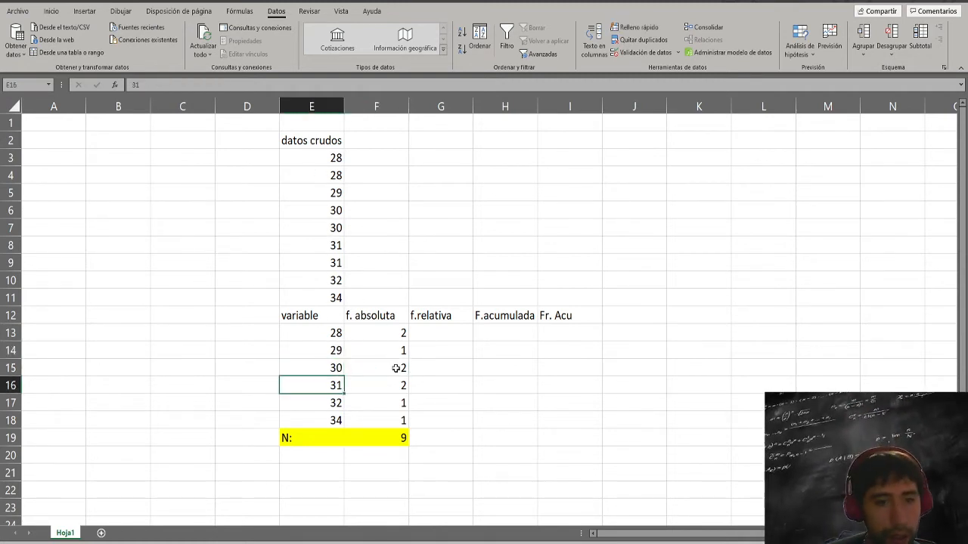
# - Inspect the CONTAR.SI formulas in F13, F14 and F15, comparing the counting range and criterion cell each one references
pyautogui.click(397, 337)
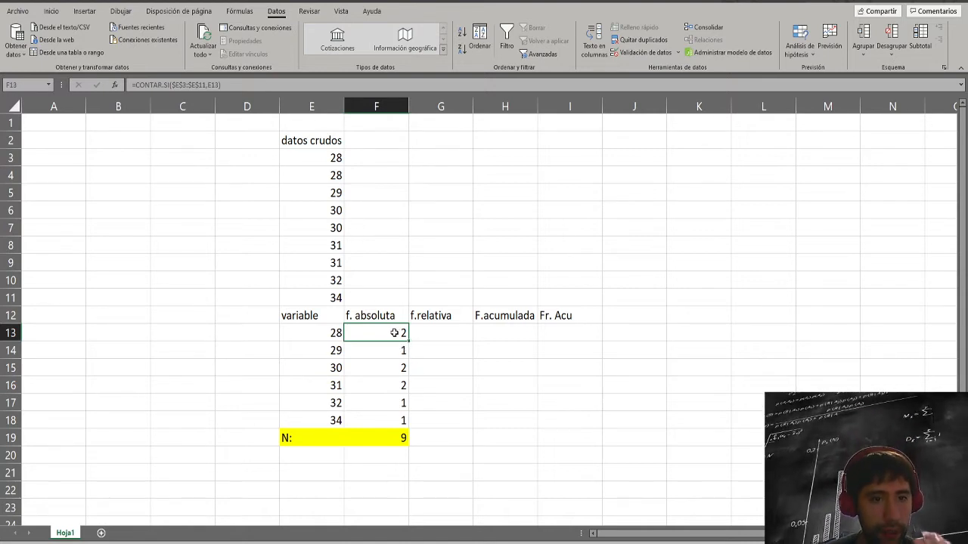
pyautogui.click(337, 332)
pyautogui.click(389, 337)
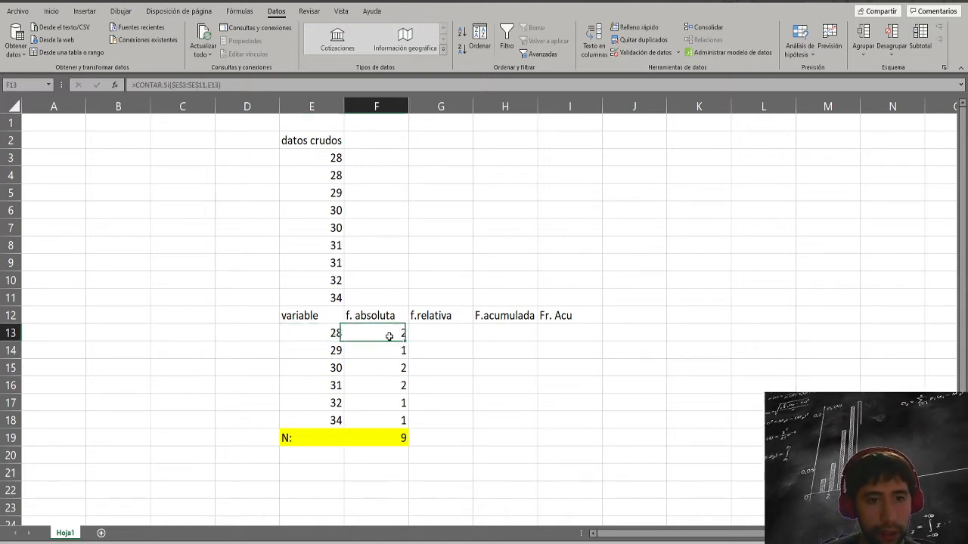
pyautogui.click(215, 84)
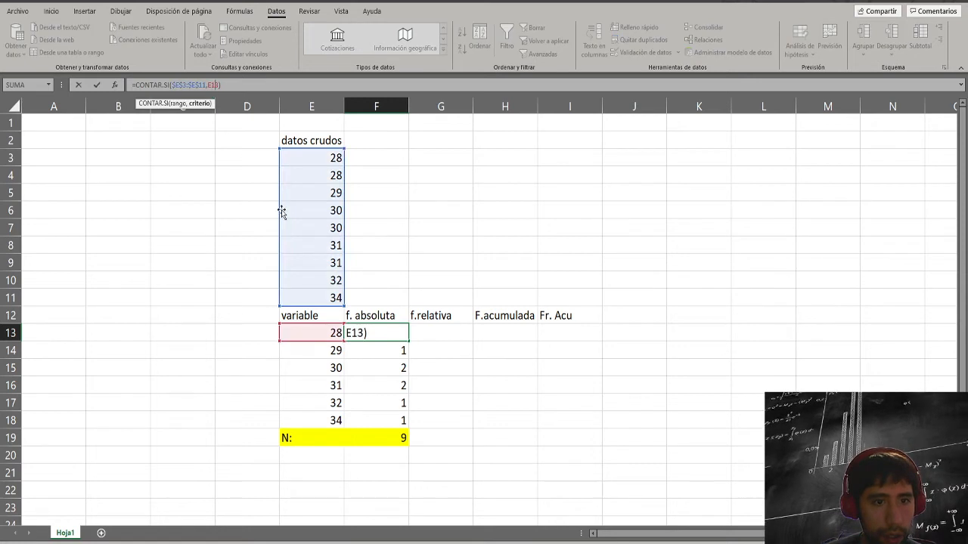
pyautogui.click(374, 349)
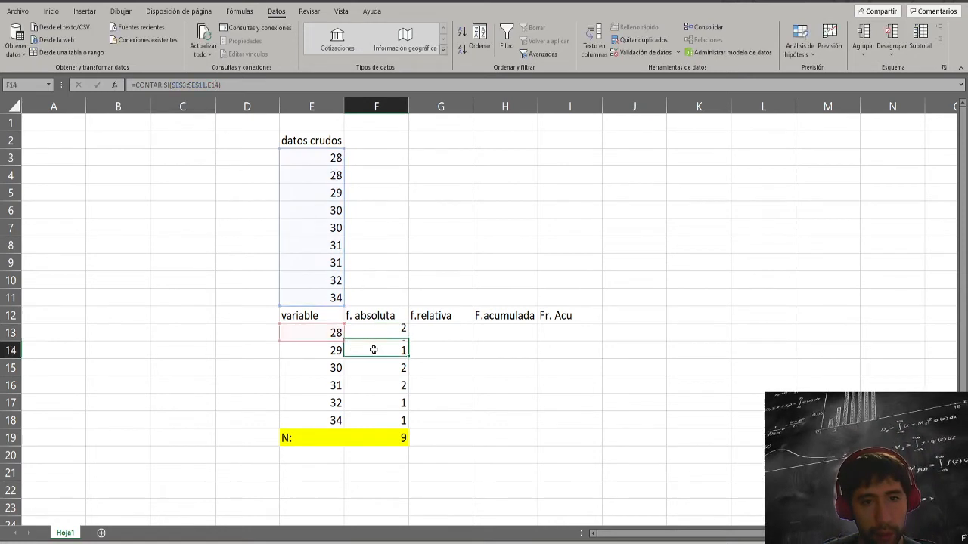
pyautogui.click(218, 83)
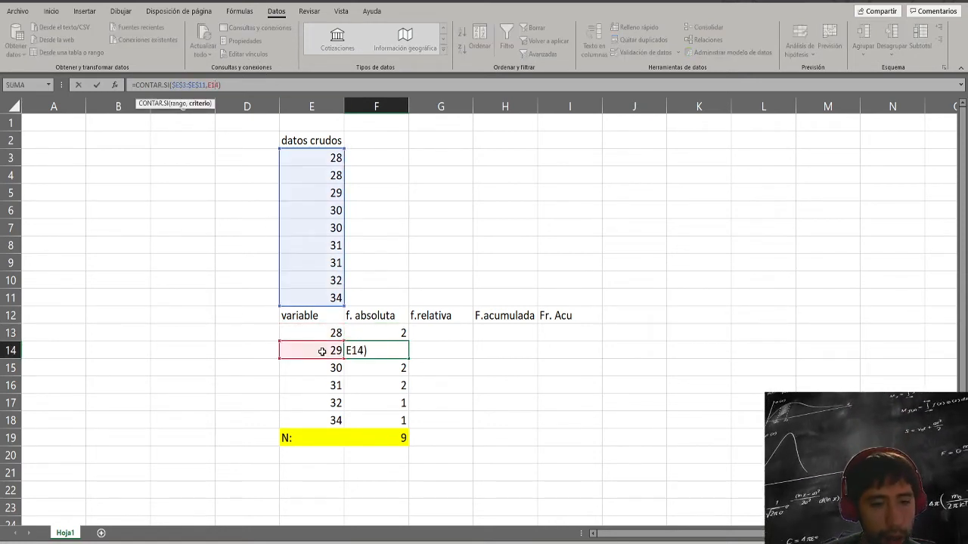
pyautogui.click(389, 368)
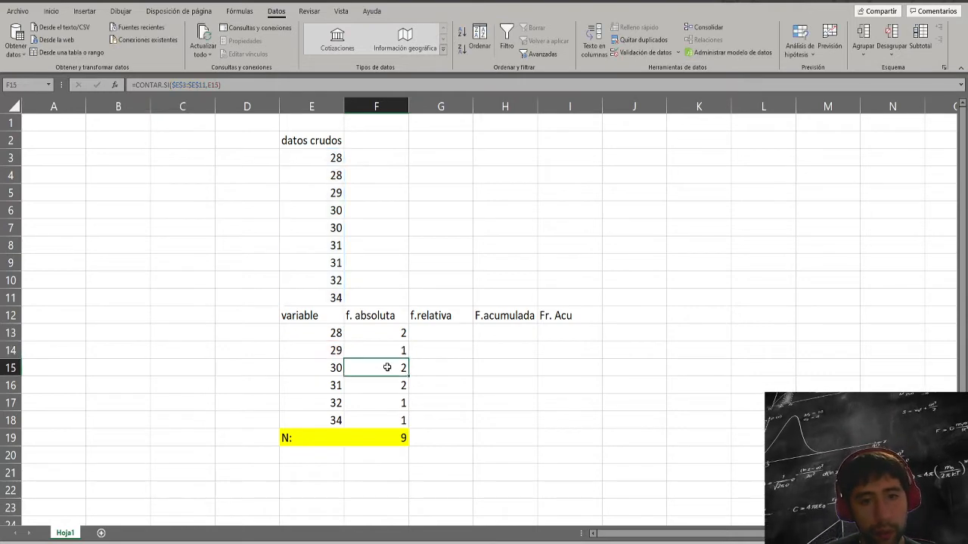
pyautogui.click(216, 84)
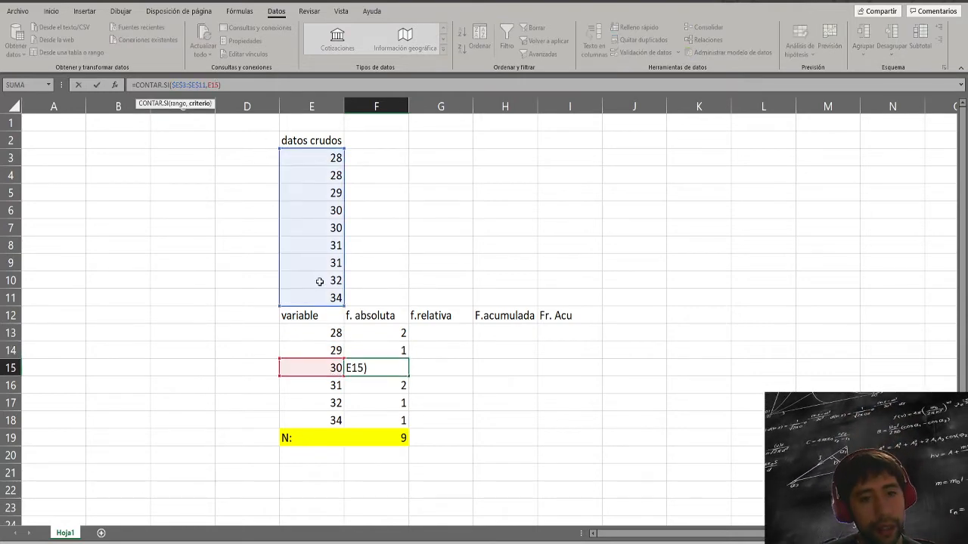
pyautogui.press('Return')
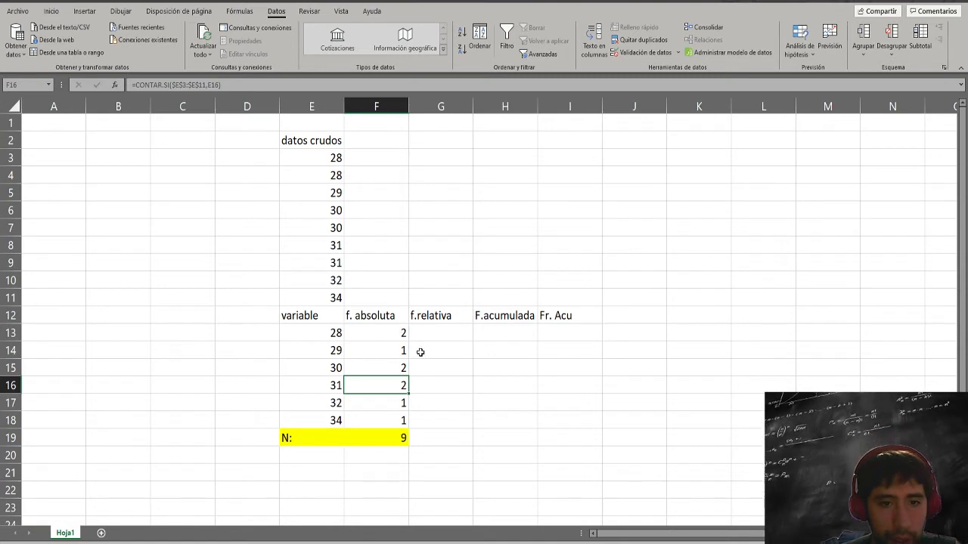
# - Replace the total formula in F19 with the cell-by-cell addition =F13+F14+F15+F16+F17+F18
pyautogui.click(383, 441)
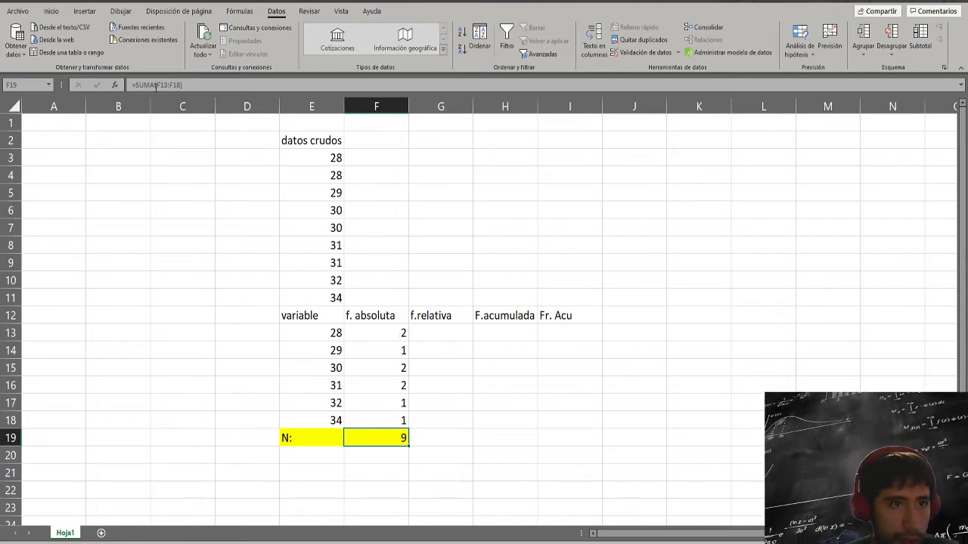
pyautogui.click(395, 333)
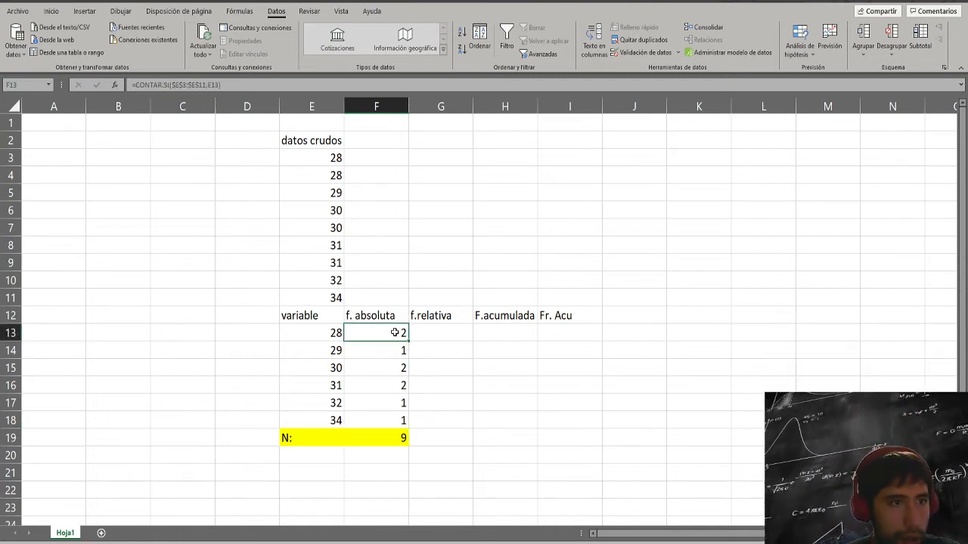
pyautogui.click(383, 437)
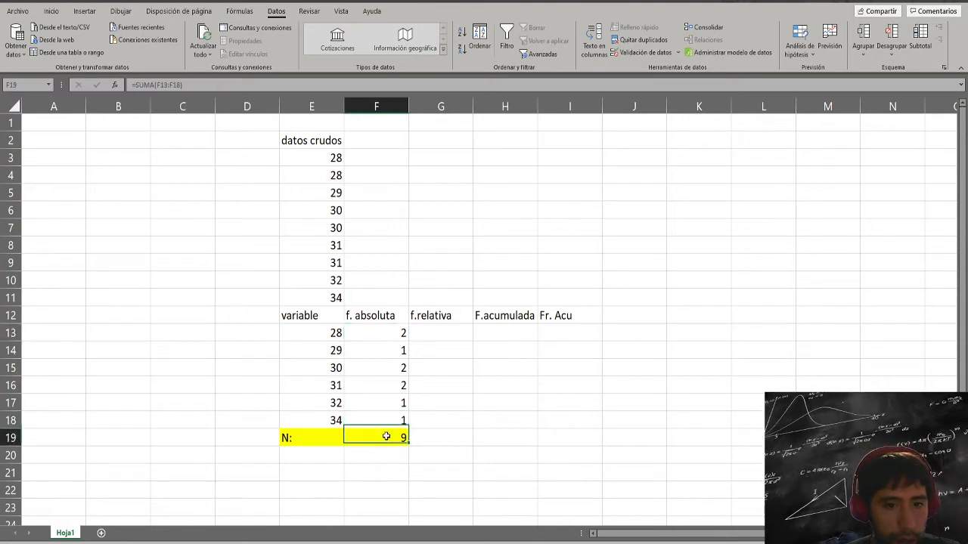
pyautogui.click(168, 85)
pyautogui.moveTo(186, 85); pyautogui.dragTo(145, 104)
pyautogui.press('BackSpace')
pyautogui.click(392, 327)
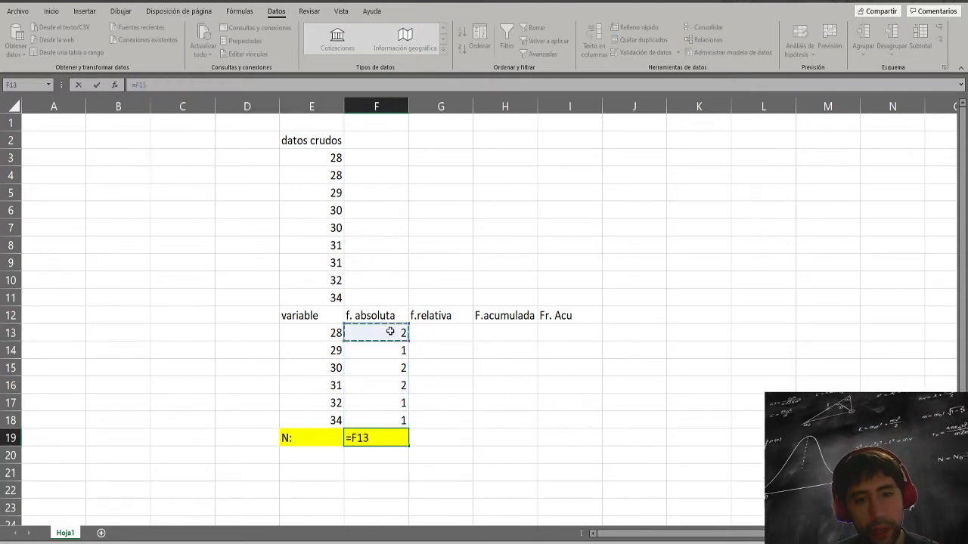
pyautogui.write('+')
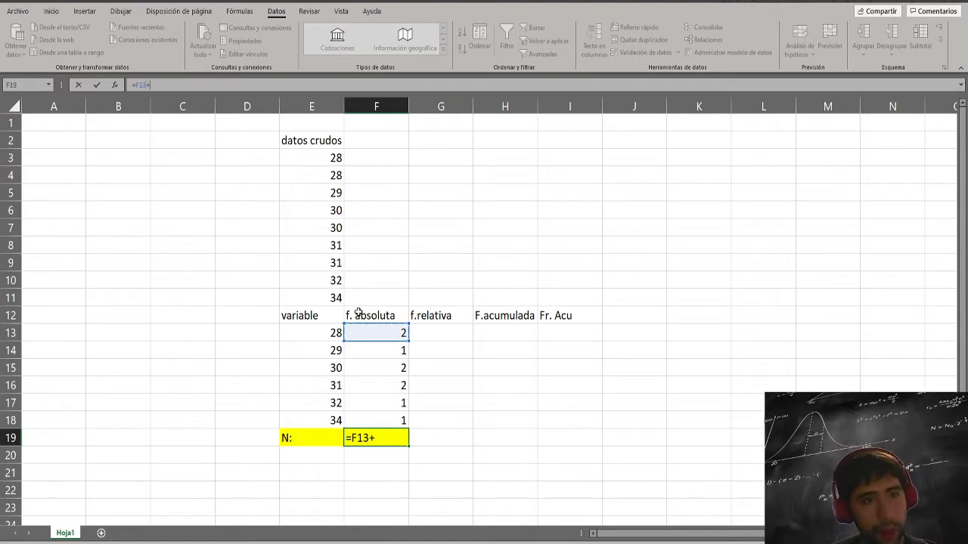
pyautogui.click(399, 349)
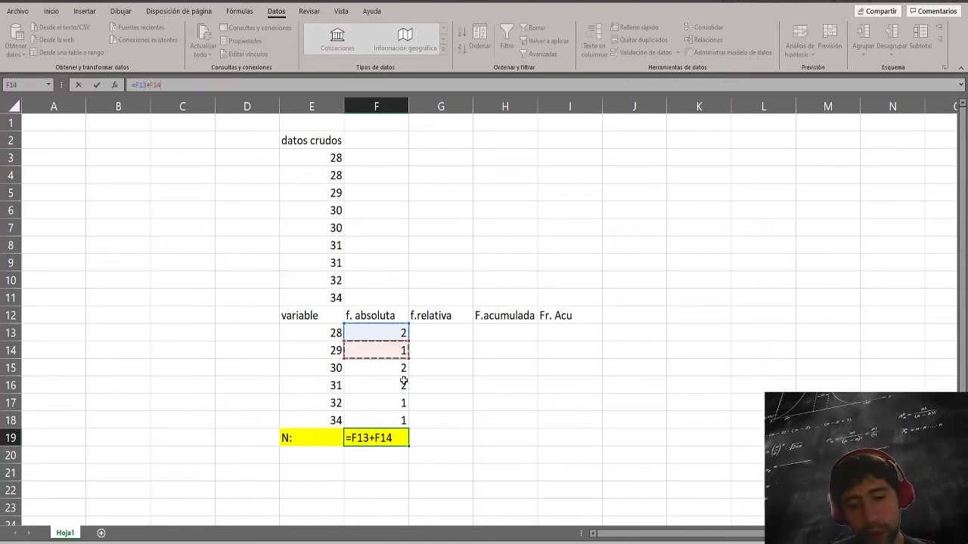
pyautogui.write('+')
pyautogui.click(384, 369)
pyautogui.write('+')
pyautogui.click(385, 386)
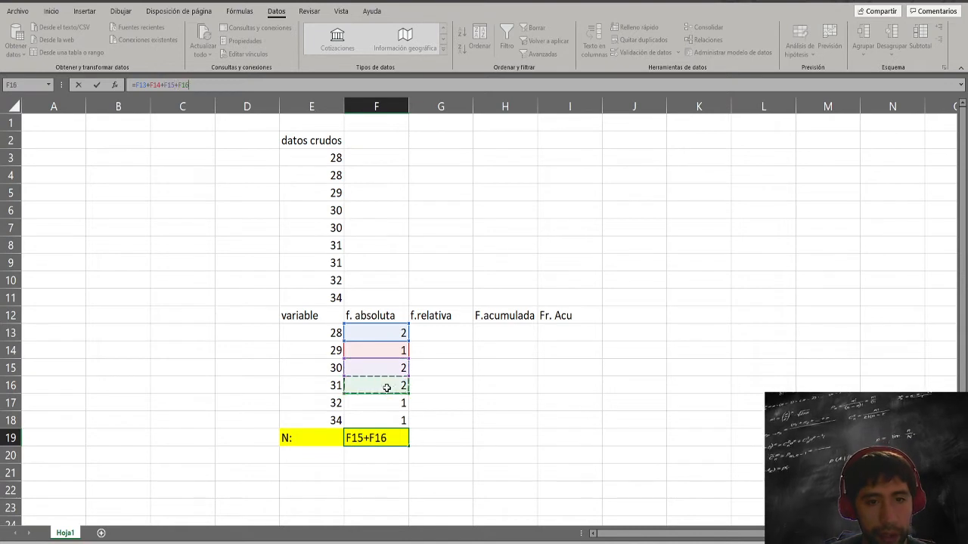
pyautogui.write('+')
pyautogui.click(386, 403)
pyautogui.write('+')
pyautogui.click(385, 419)
pyautogui.write('+')
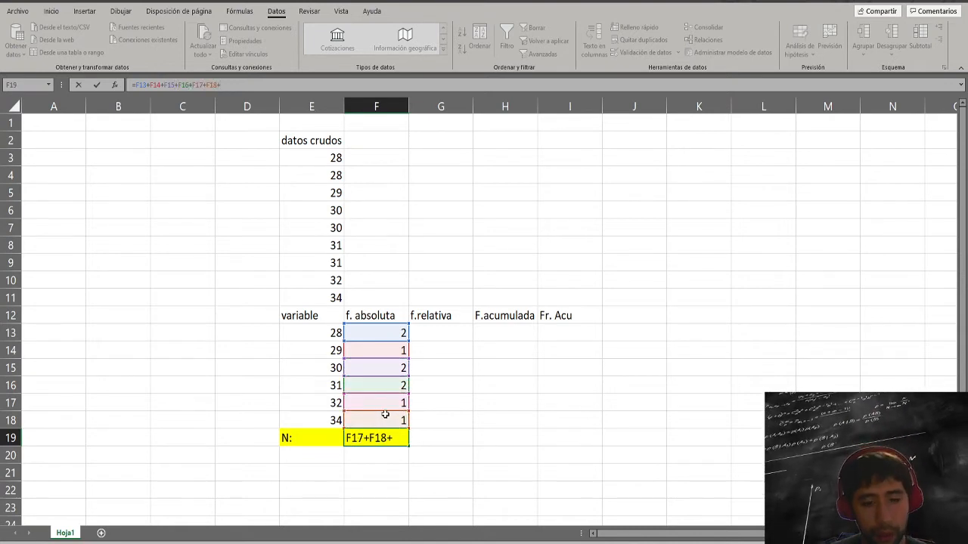
pyautogui.press('BackSpace')
pyautogui.press('Return')
# - Enter =SUMA(F13:F18) in F19 to total the absolute frequencies
pyautogui.click(393, 435)
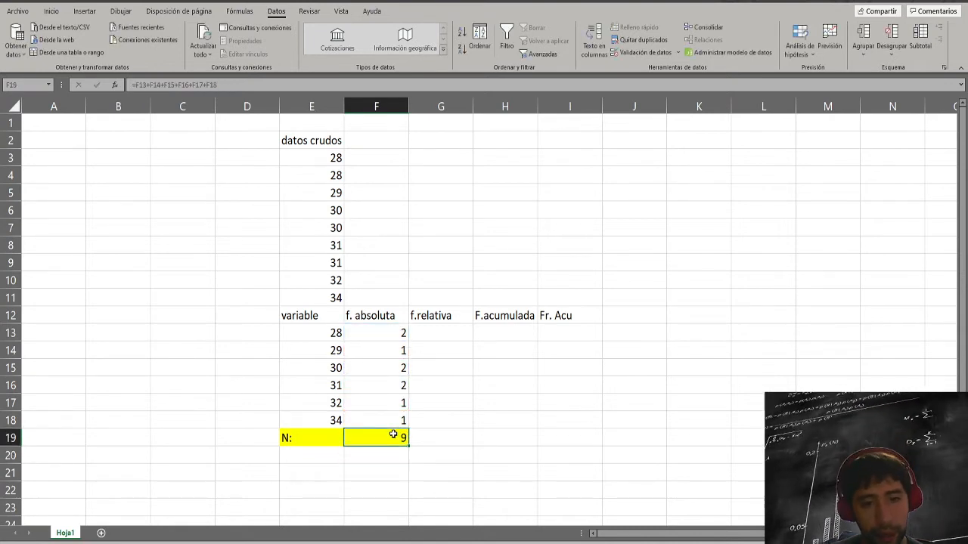
pyautogui.write('=su')
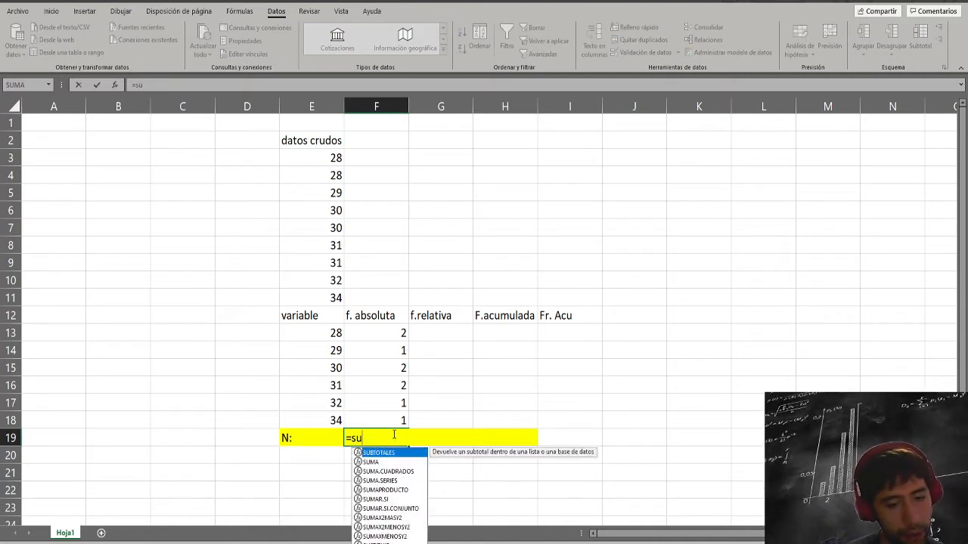
pyautogui.write('ma()')
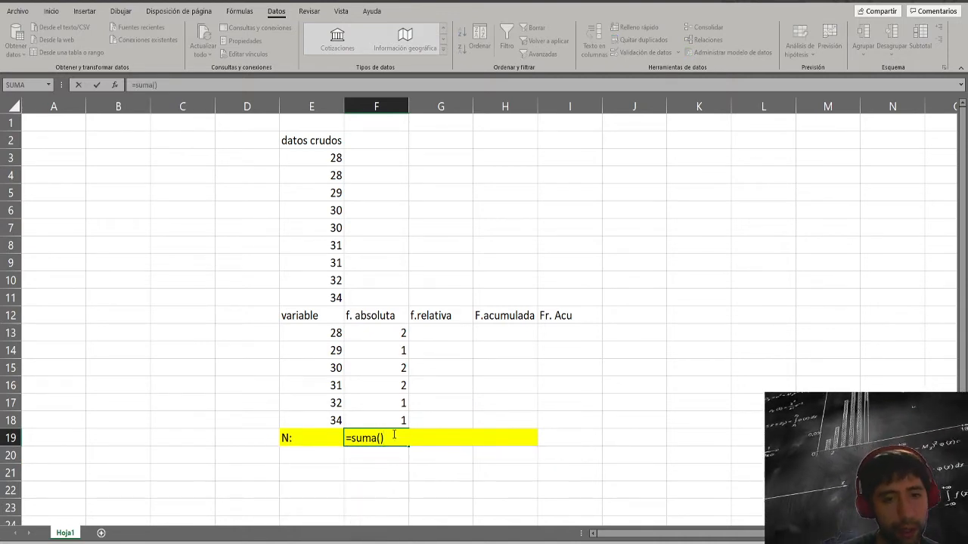
pyautogui.click(380, 438)
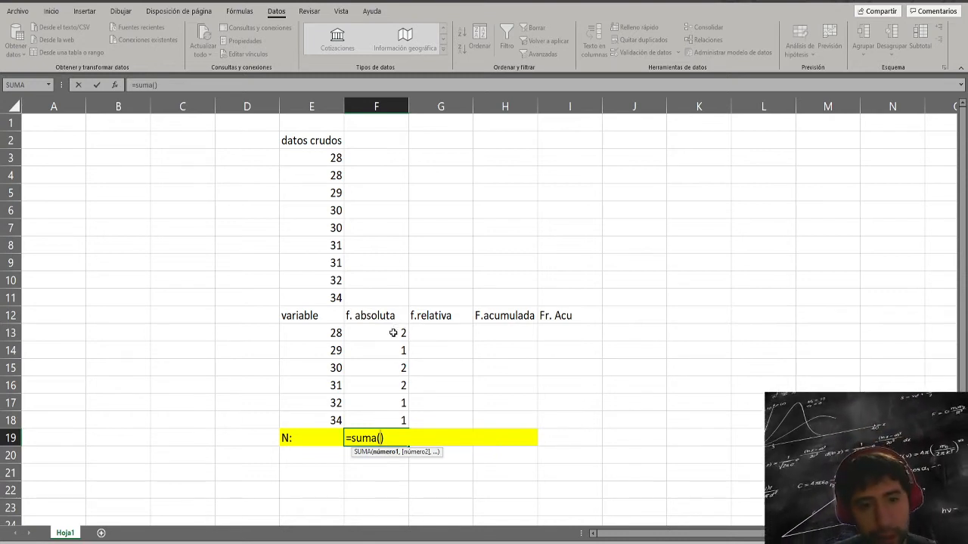
pyautogui.moveTo(393, 333); pyautogui.dragTo(391, 416)
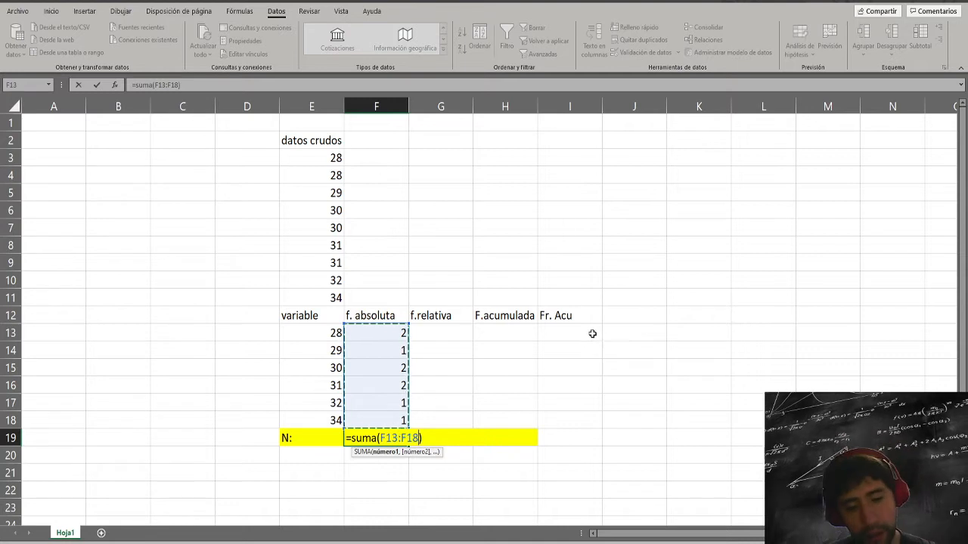
pyautogui.press('Return')
# - Calculate the relative frequency in G13 with =F13/F19 and fill the formula down through G18
pyautogui.click(447, 328)
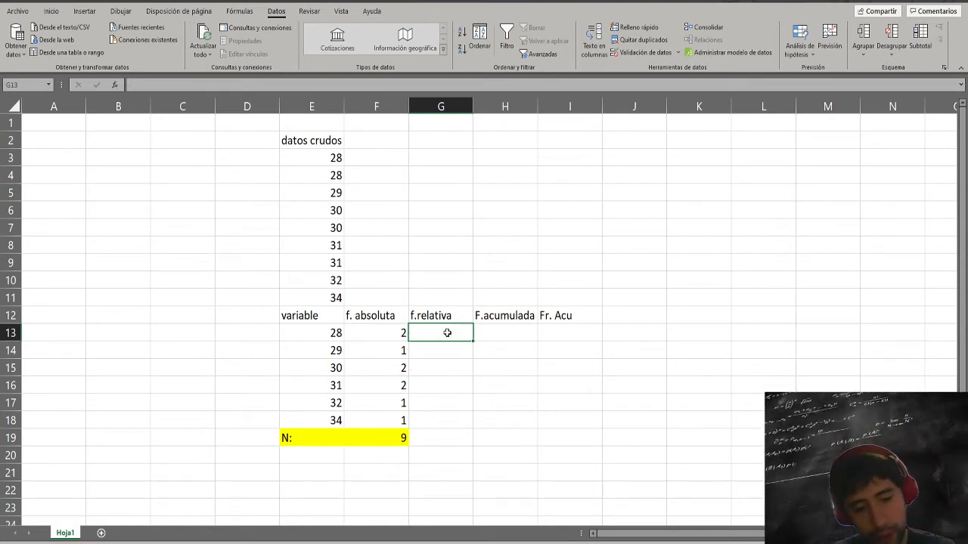
pyautogui.write('=')
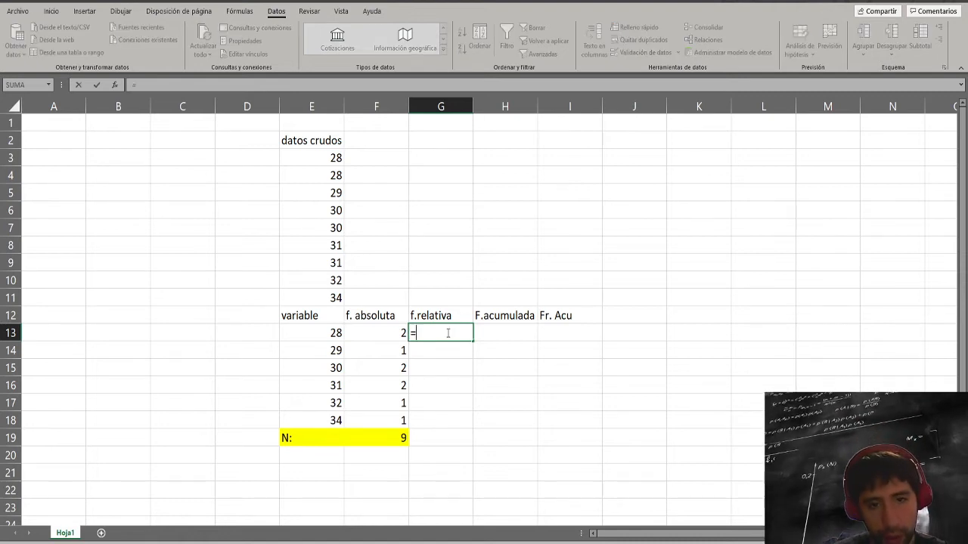
pyautogui.click(392, 331)
pyautogui.write('/9')
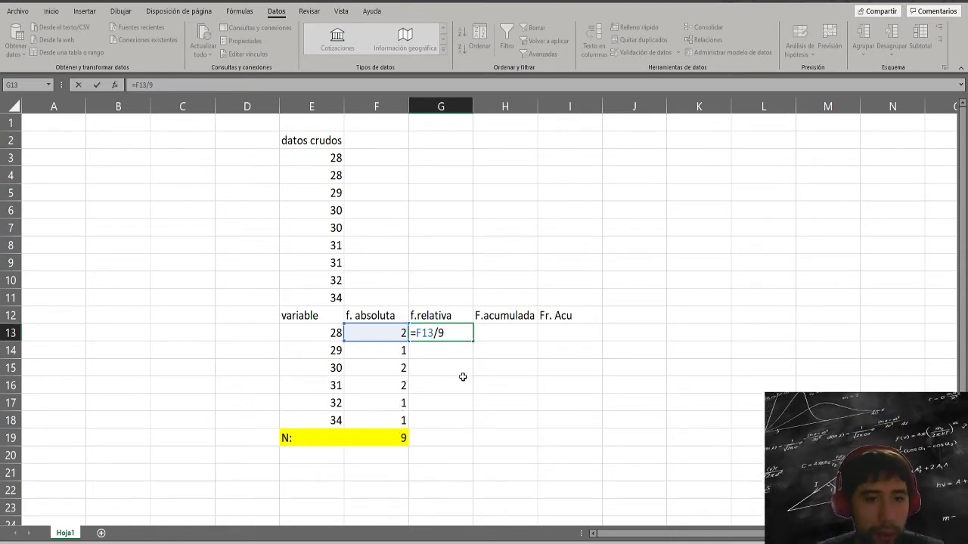
pyautogui.press('BackSpace')
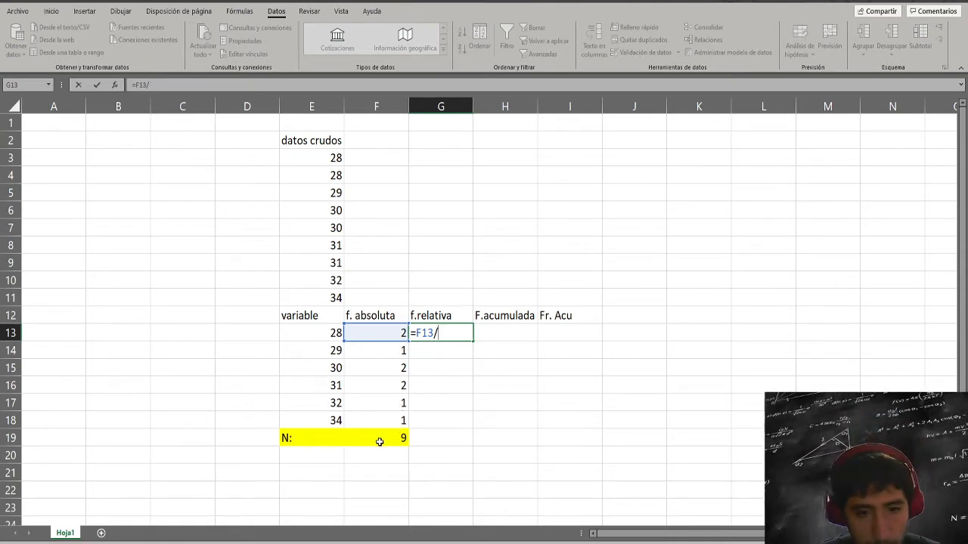
pyautogui.click(378, 437)
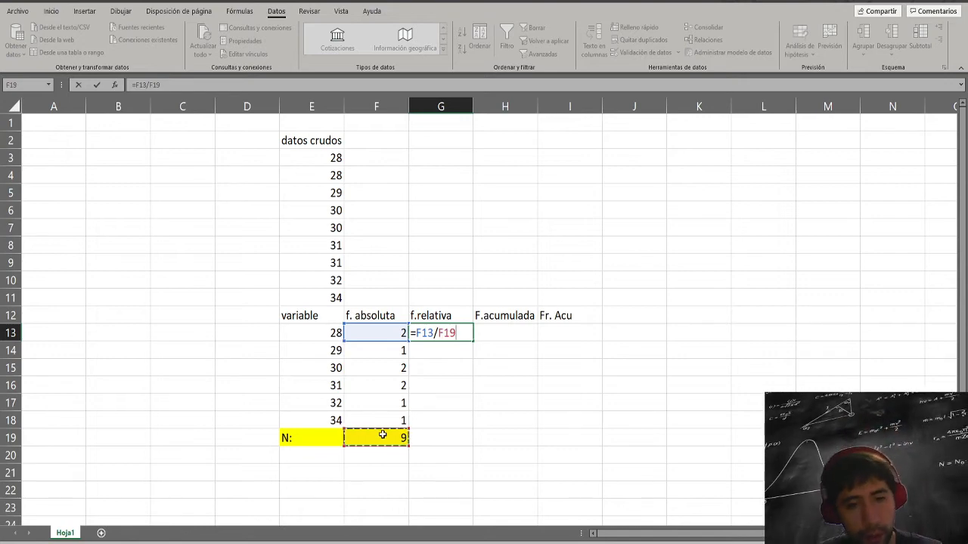
pyautogui.press('Return')
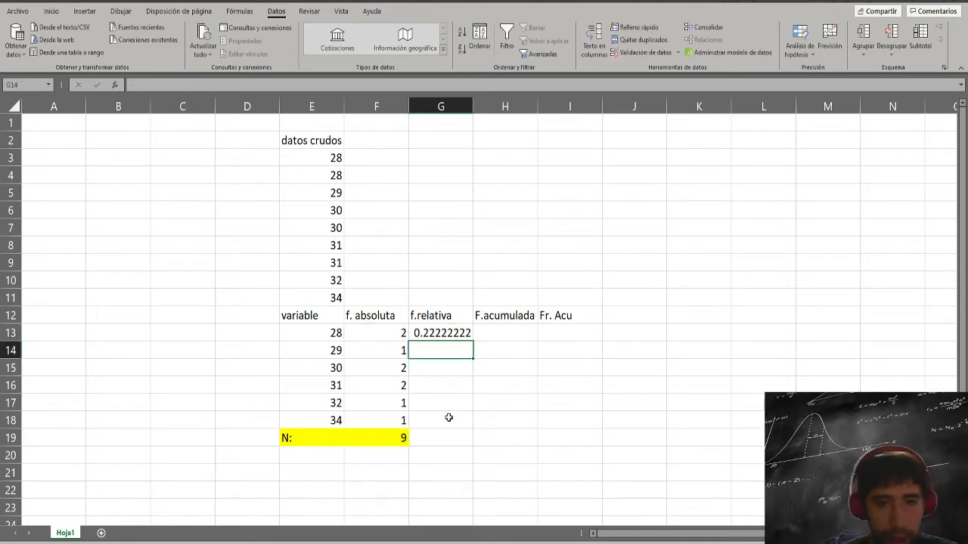
pyautogui.click(460, 332)
pyautogui.moveTo(473, 342); pyautogui.dragTo(473, 428)
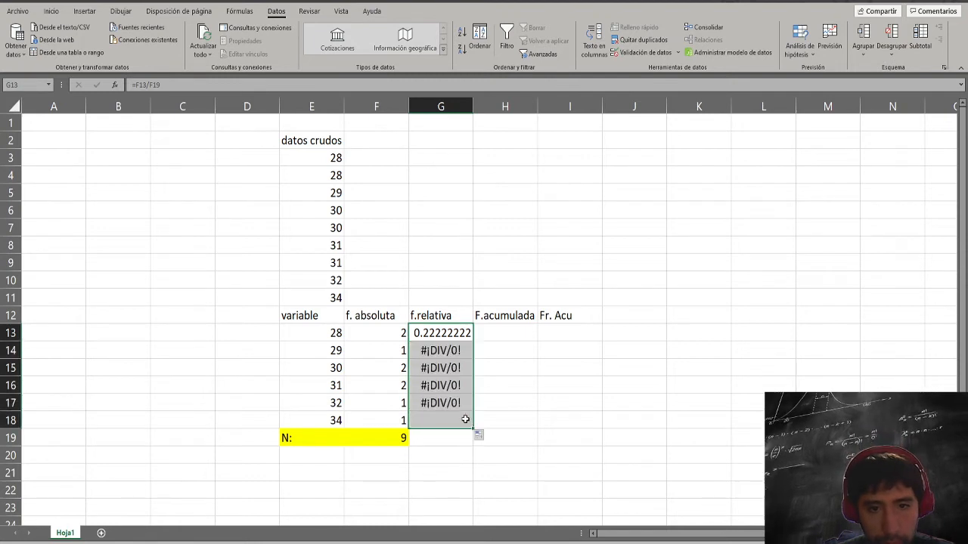
# - Inspect the relative frequency formulas in G13, G14 and G15, checking which divisor cell each one references against the total in F19
pyautogui.click(452, 337)
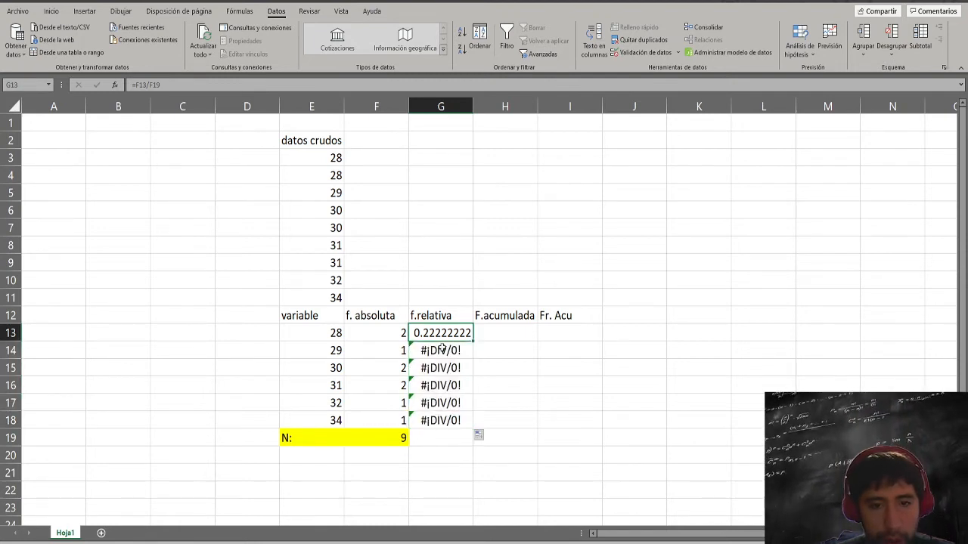
pyautogui.click(395, 440)
pyautogui.click(454, 334)
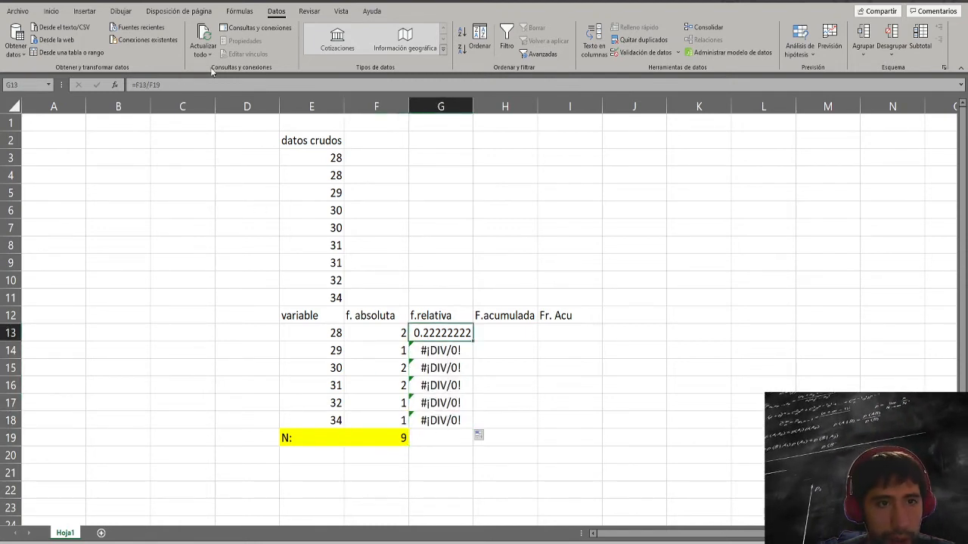
pyautogui.click(163, 81)
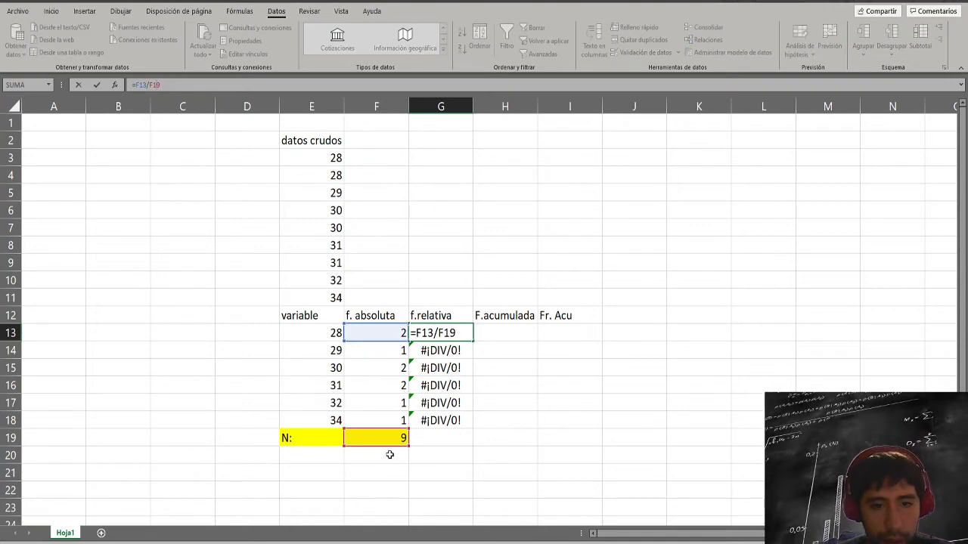
pyautogui.press('Return')
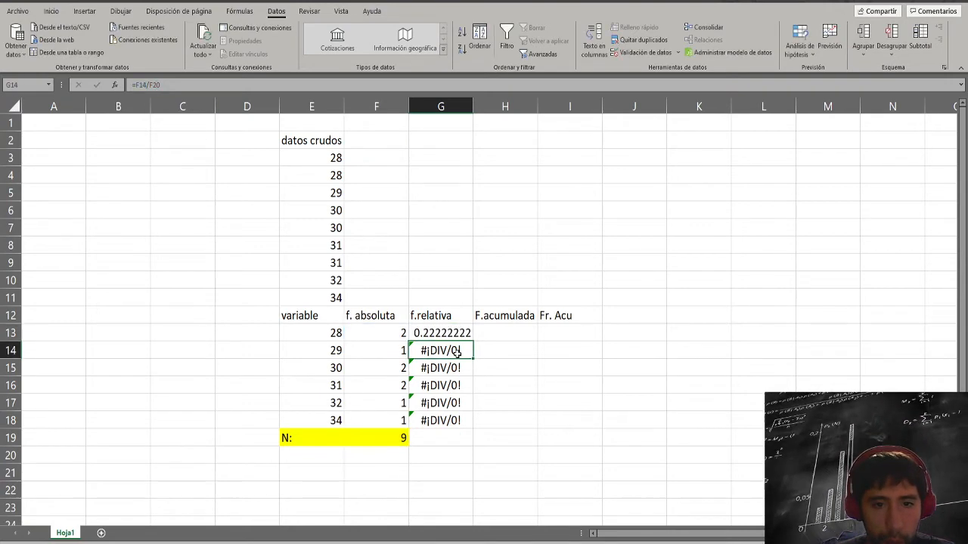
pyautogui.click(174, 87)
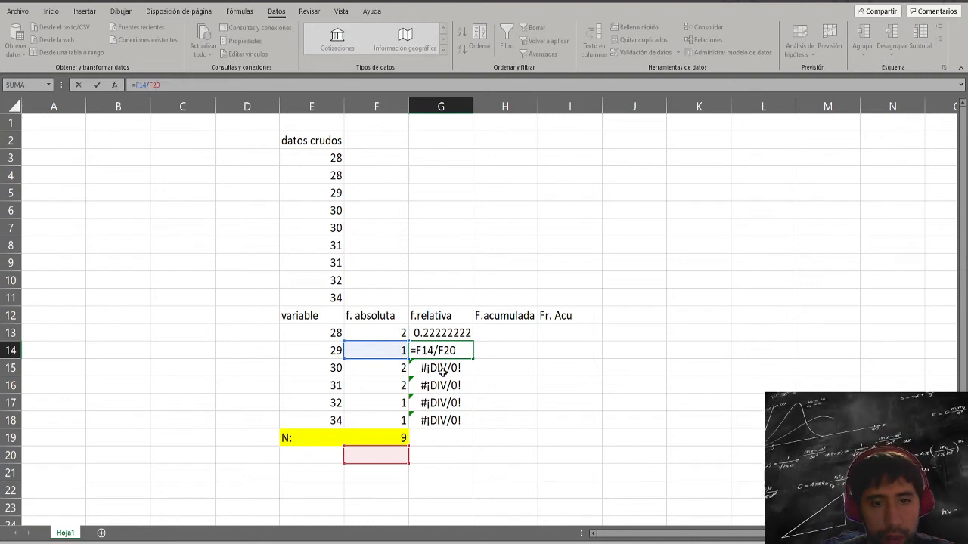
pyautogui.press('Return')
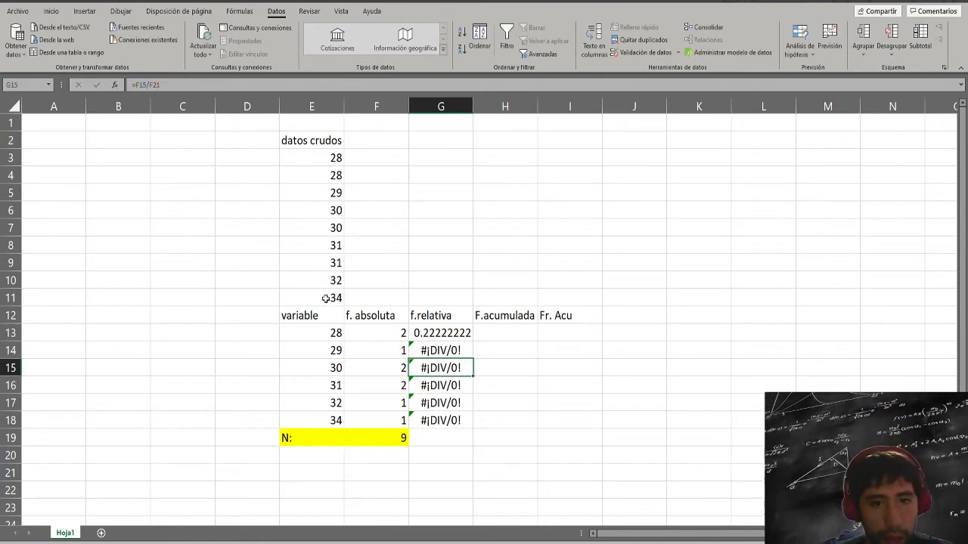
pyautogui.click(154, 85)
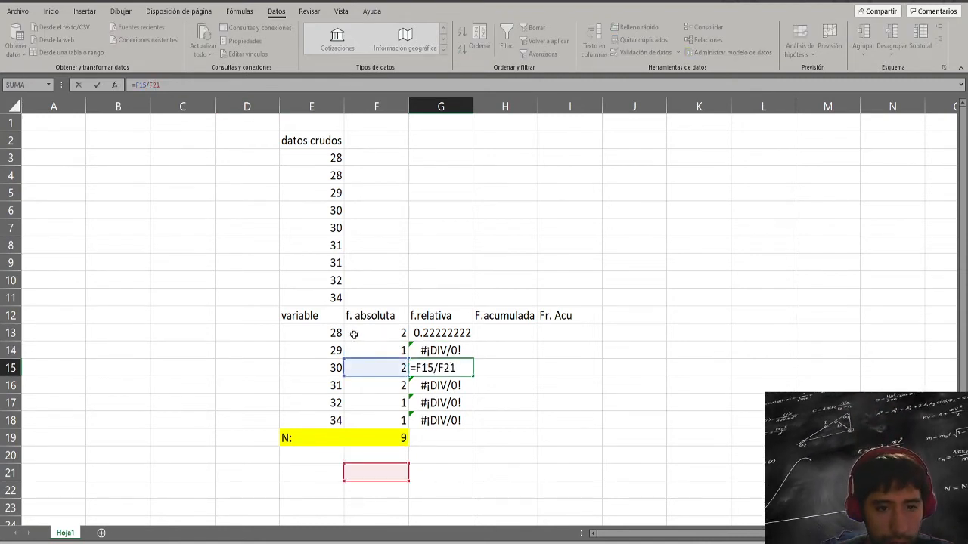
pyautogui.press('Return')
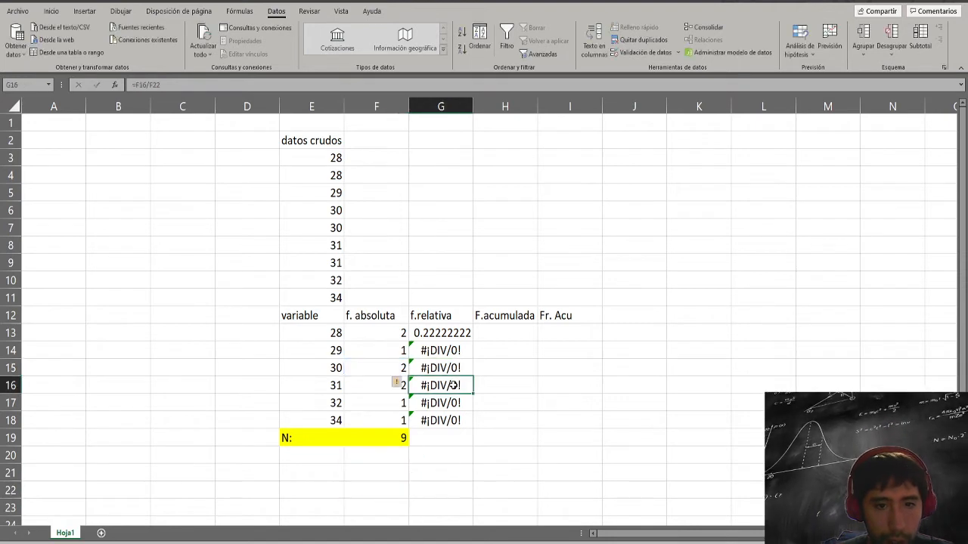
pyautogui.click(387, 439)
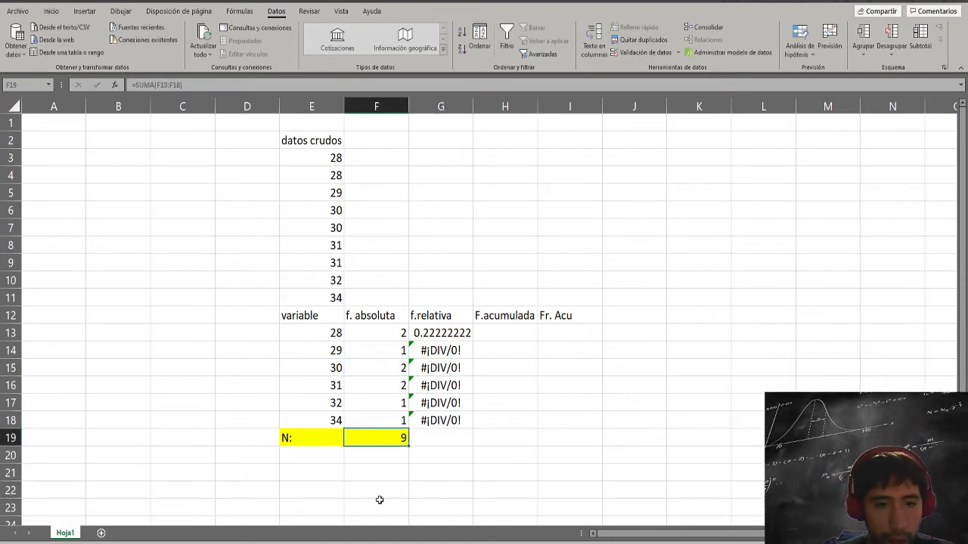
# - Make the total an absolute reference in G13 with =F13/$F$19 and fill the formula down through G18
pyautogui.click(446, 341)
pyautogui.click(161, 85)
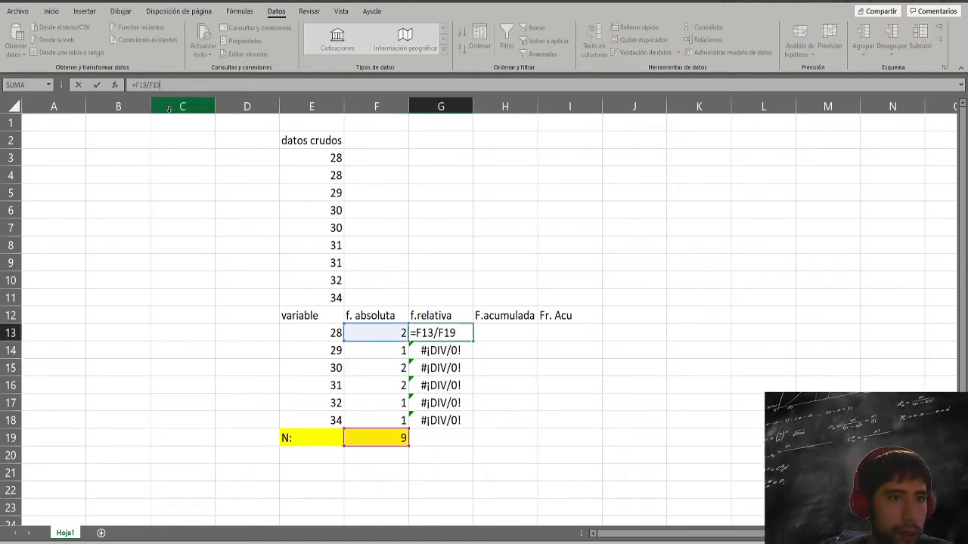
pyautogui.press('F4')
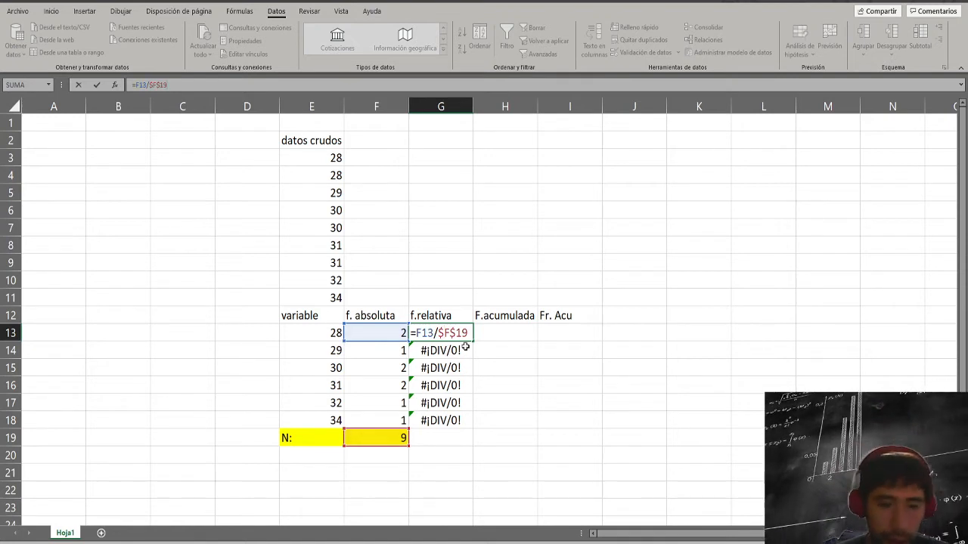
pyautogui.press('Return')
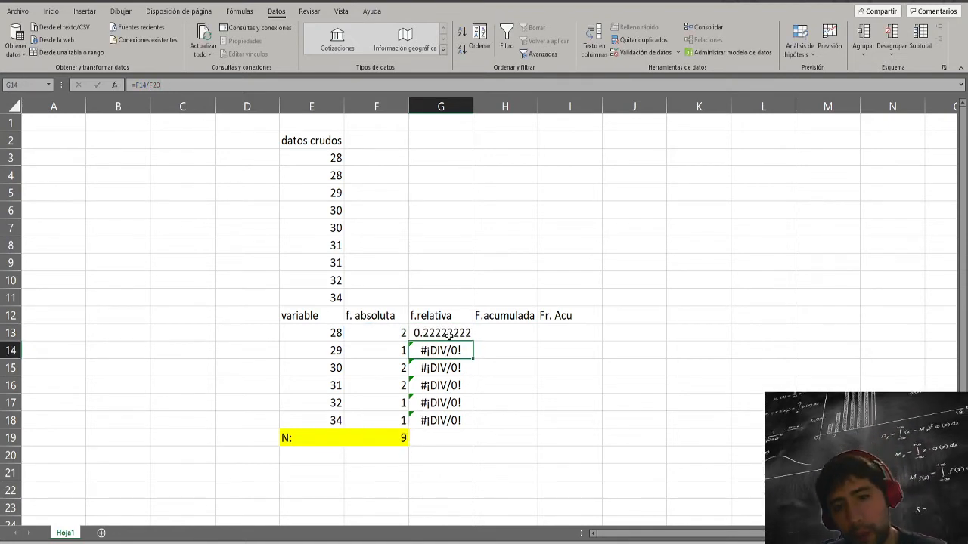
pyautogui.press('Up')
pyautogui.moveTo(469, 343); pyautogui.dragTo(468, 425)
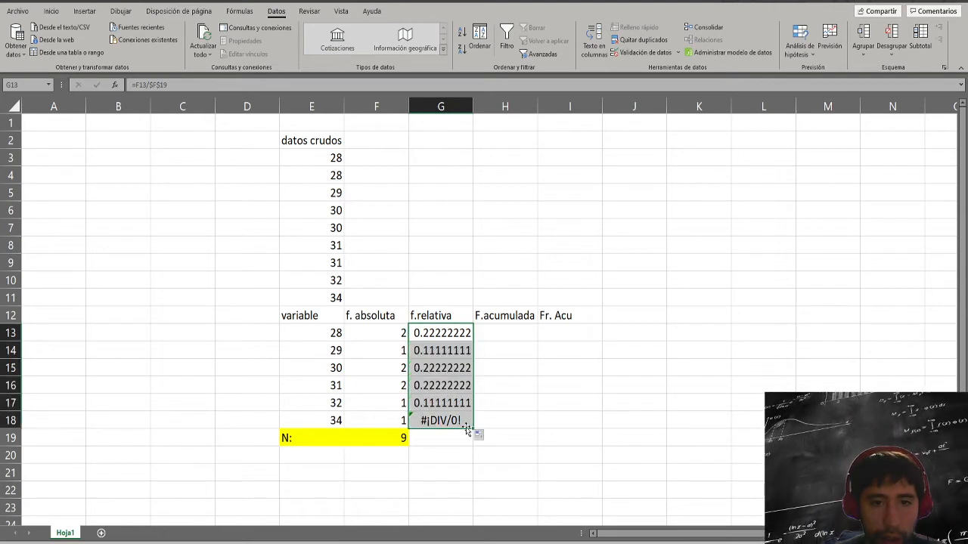
# - Examine the filled relative frequency formulas in G14, G15 and G13, comparing their numerator cells and fixed divisor
pyautogui.click(400, 351)
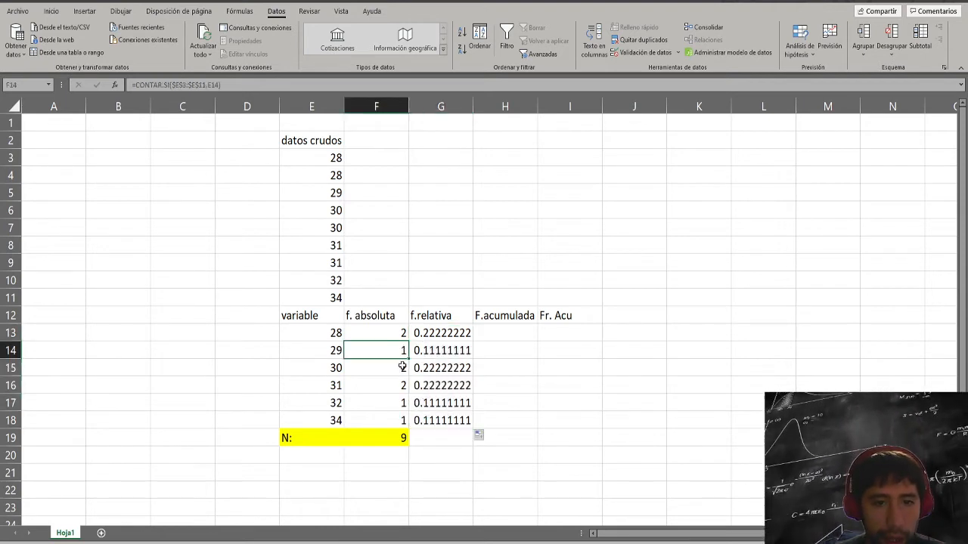
pyautogui.click(435, 349)
pyautogui.click(146, 85)
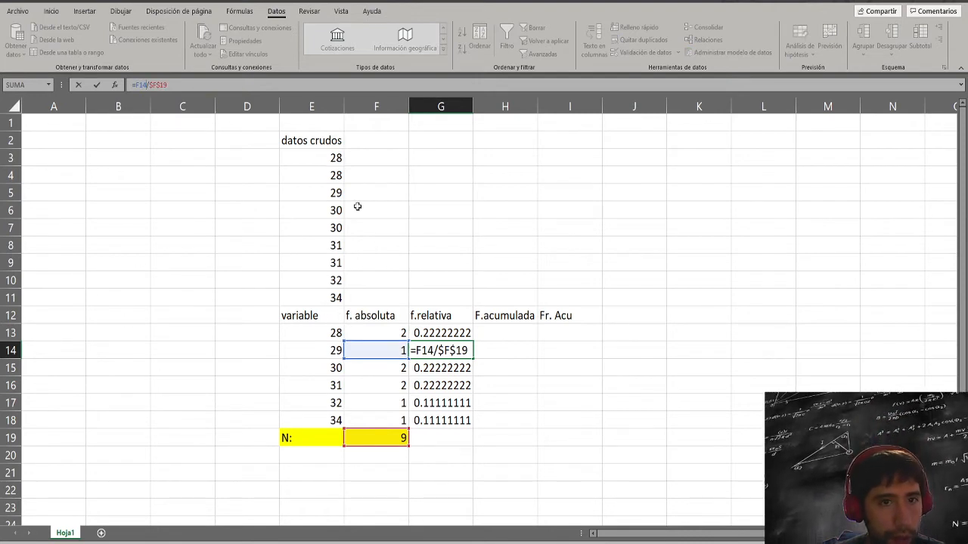
pyautogui.click(435, 370)
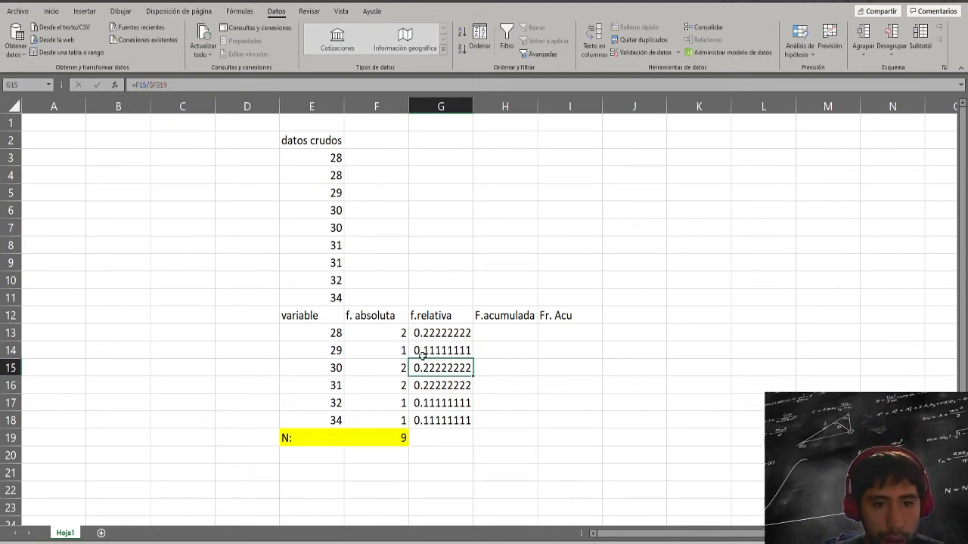
pyautogui.click(395, 388)
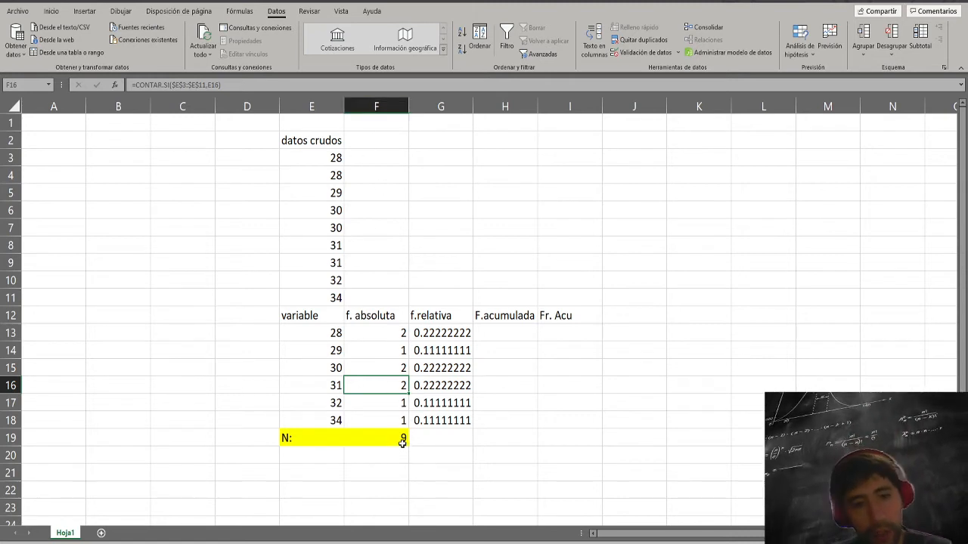
pyautogui.click(452, 333)
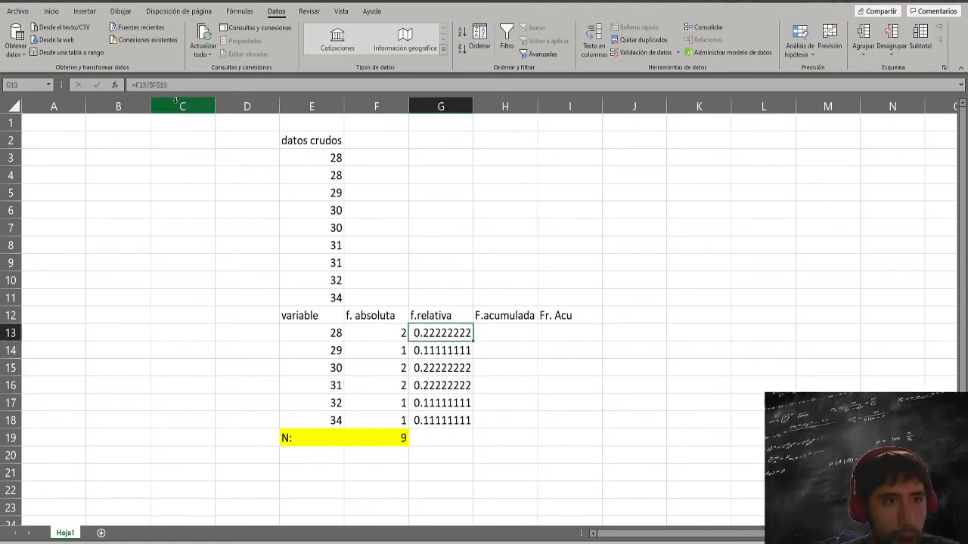
# - Test the relative frequencies with 2 in F18, set it back to 1, and restore its CONTAR.SI formula by filling down from F17
pyautogui.click(397, 421)
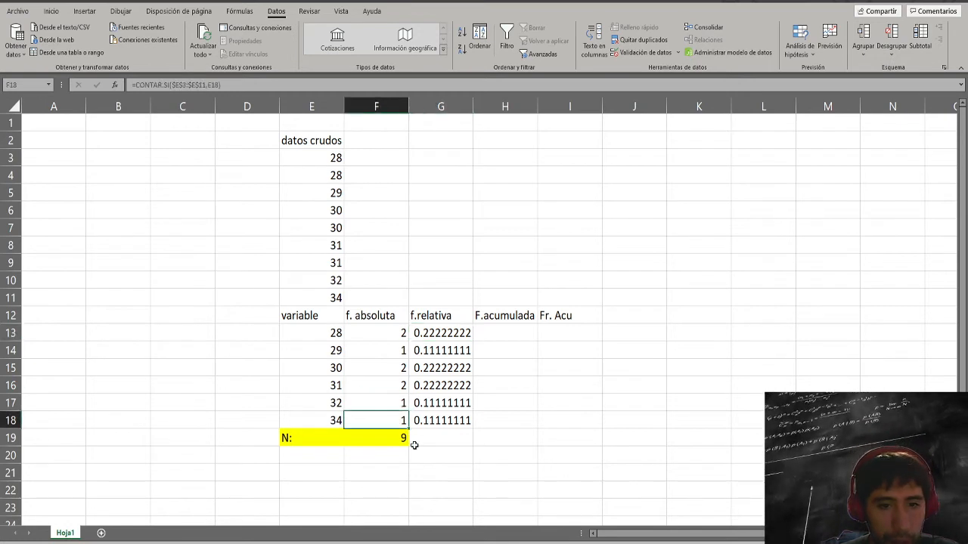
pyautogui.write('2')
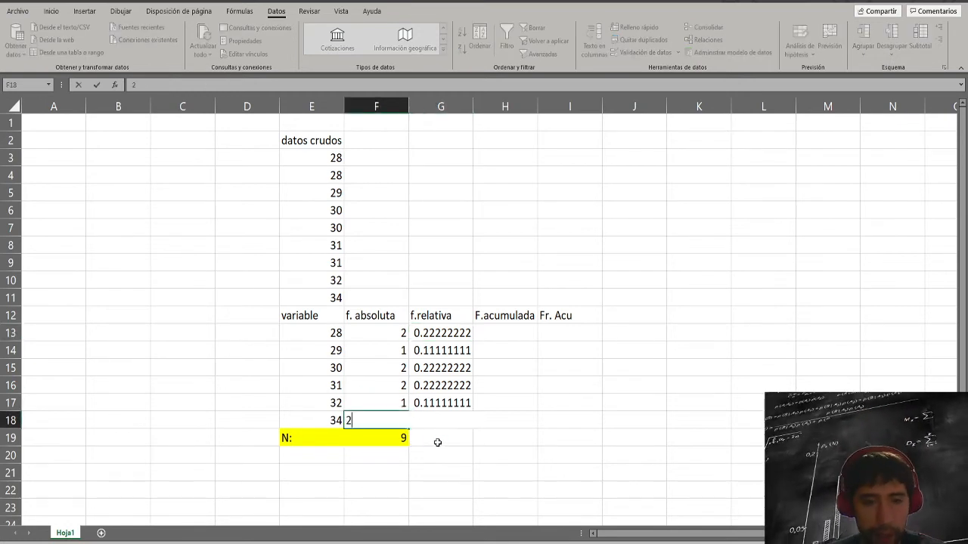
pyautogui.press('Return')
pyautogui.click(403, 421)
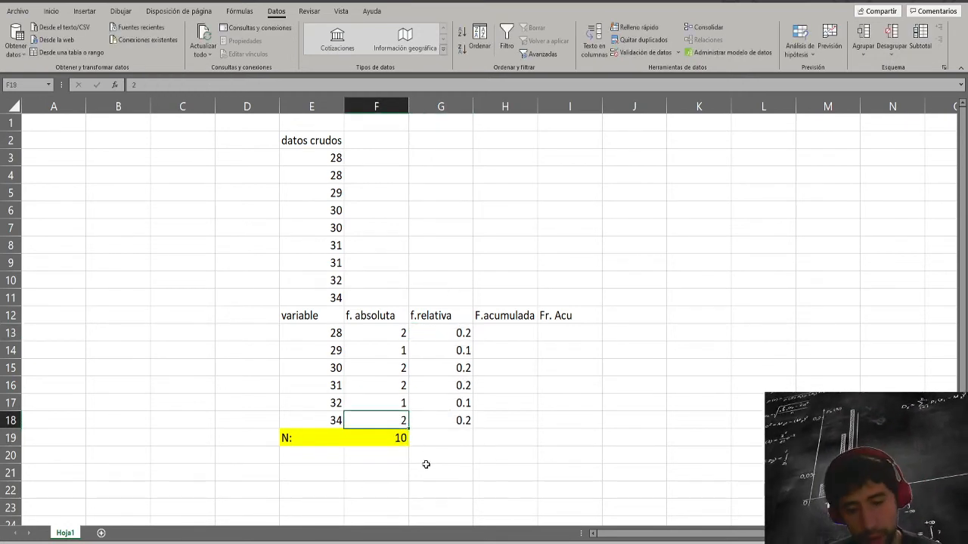
pyautogui.write('1')
pyautogui.click(398, 411)
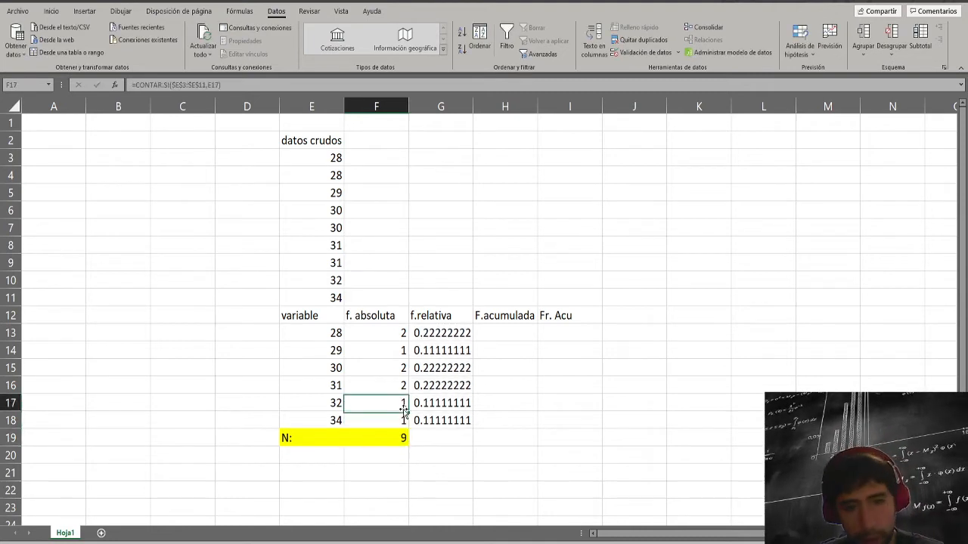
pyautogui.moveTo(398, 408); pyautogui.dragTo(398, 420)
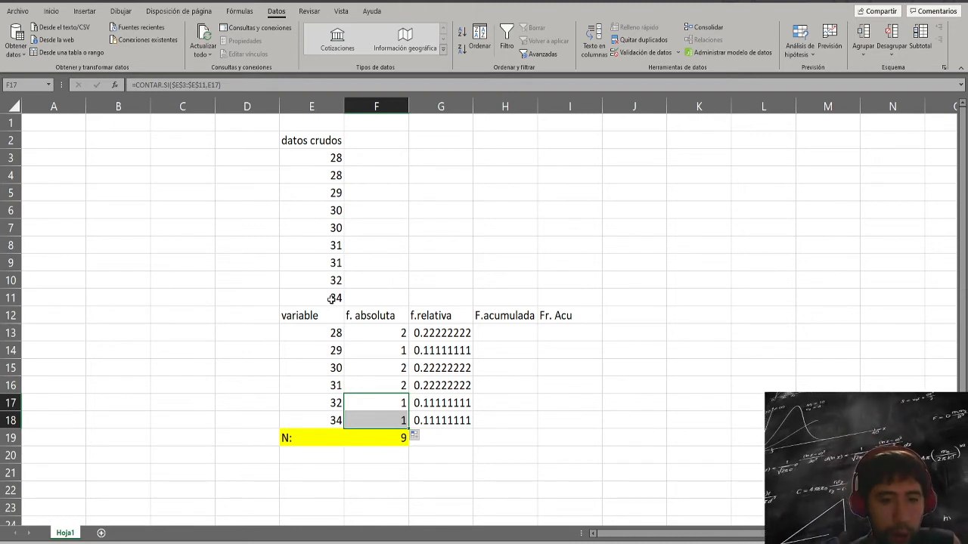
# - Start the cumulative frequency column by entering =F13 in H13
pyautogui.click(508, 333)
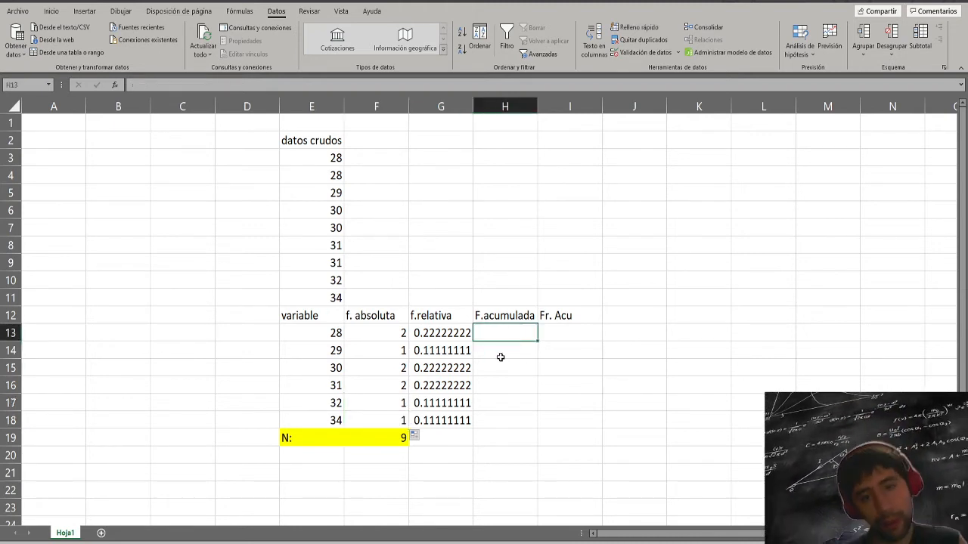
pyautogui.click(457, 337)
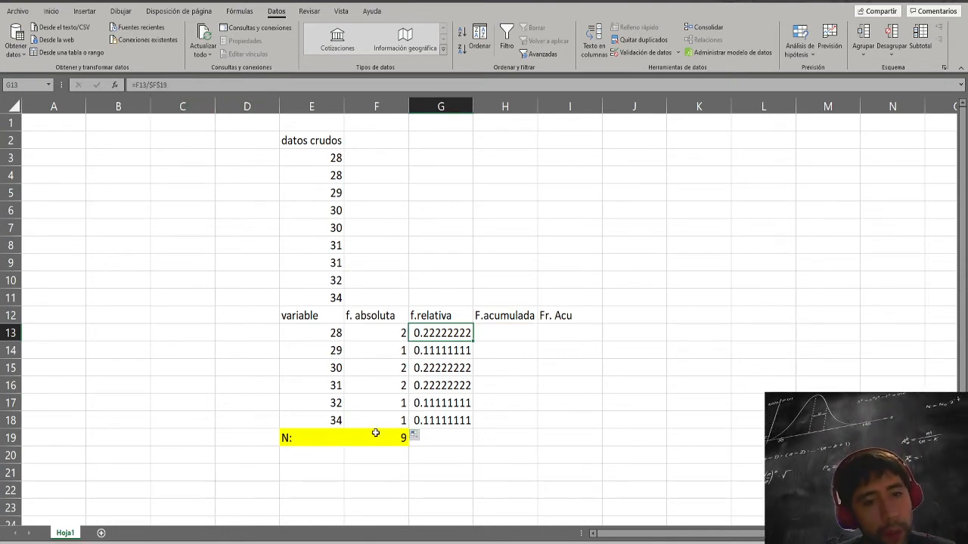
pyautogui.click(486, 334)
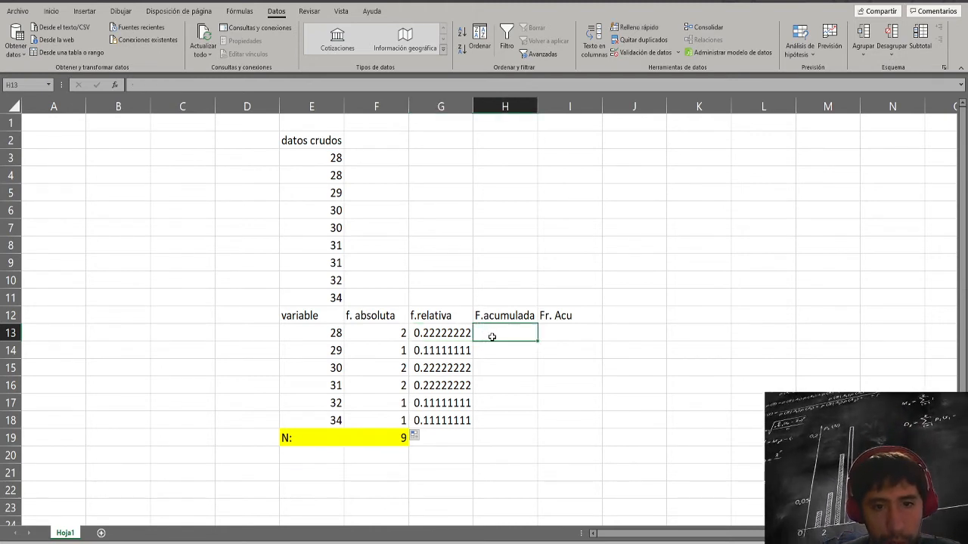
pyautogui.write('=')
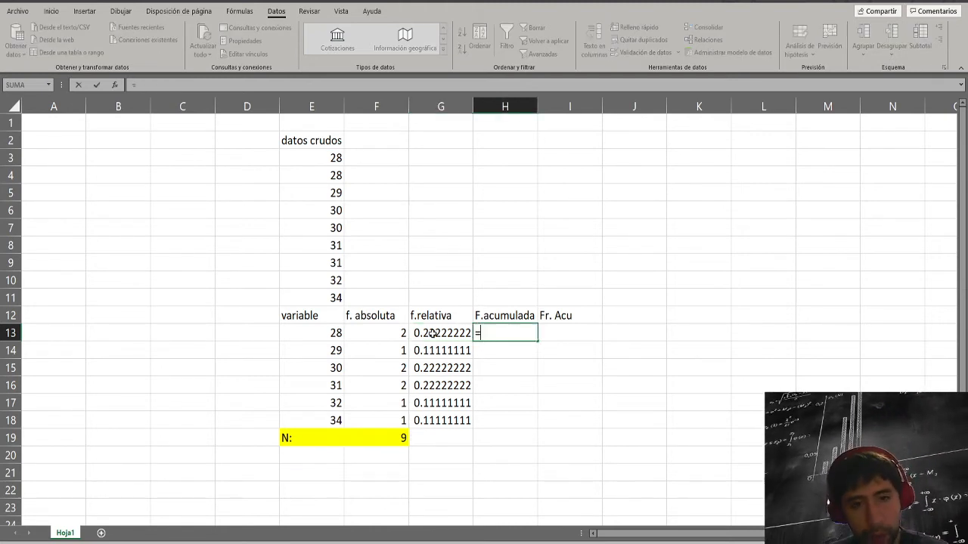
pyautogui.click(380, 337)
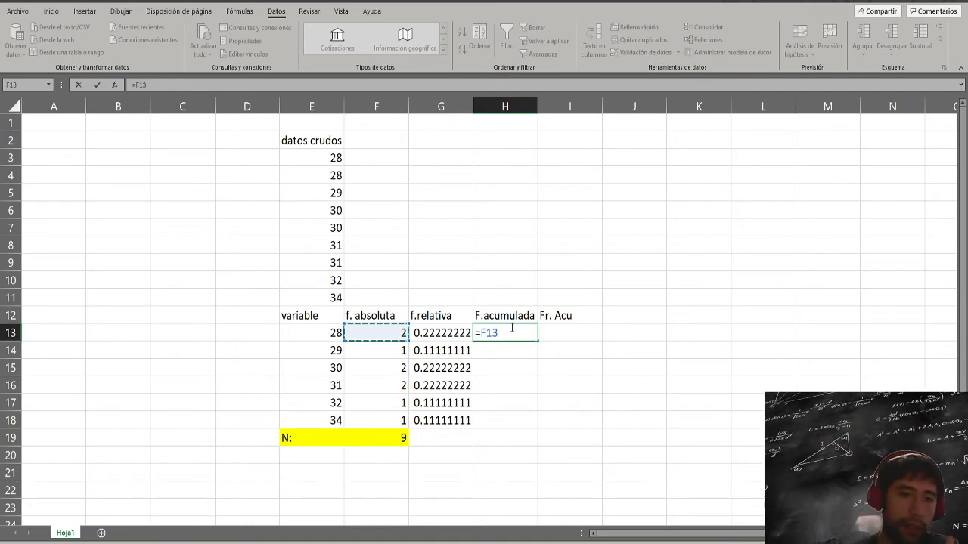
pyautogui.hotkey('ctrl', 'Return')
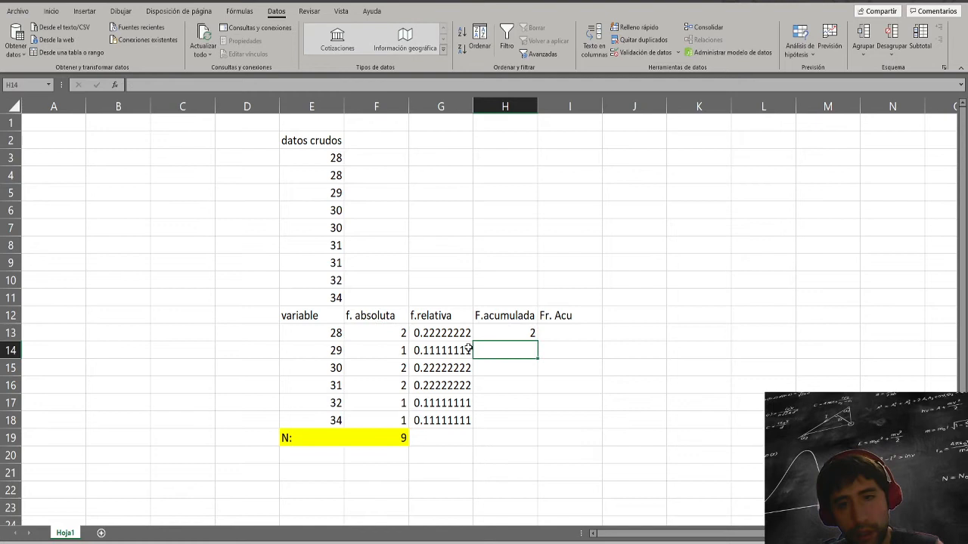
# - Enter =H13+F14 in H14 to add the second absolute frequency to the previous cumulative frequency
pyautogui.click(383, 332)
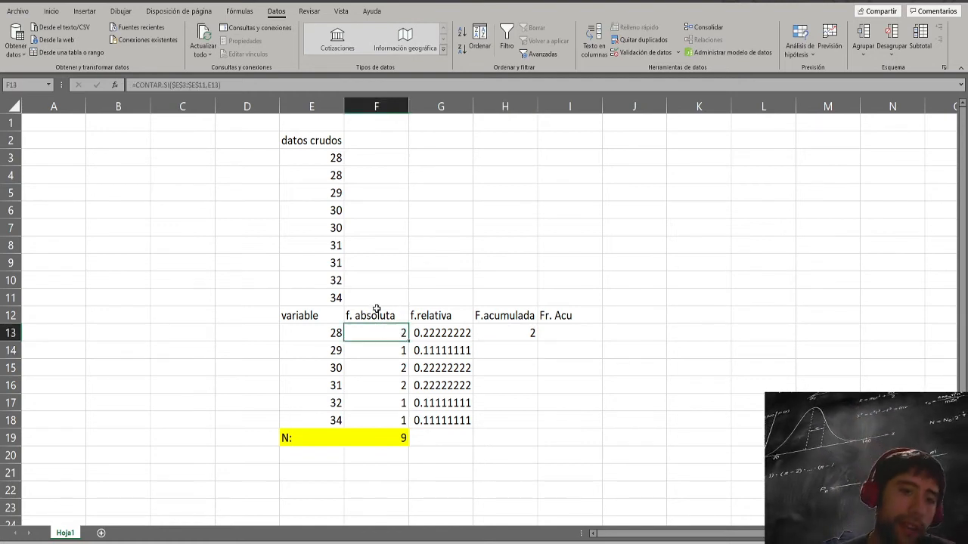
pyautogui.click(518, 352)
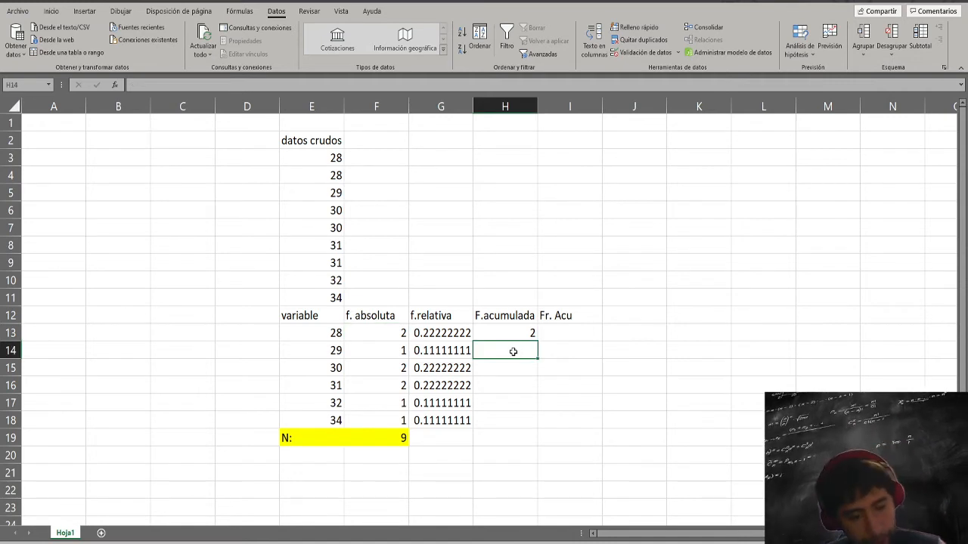
pyautogui.write('=')
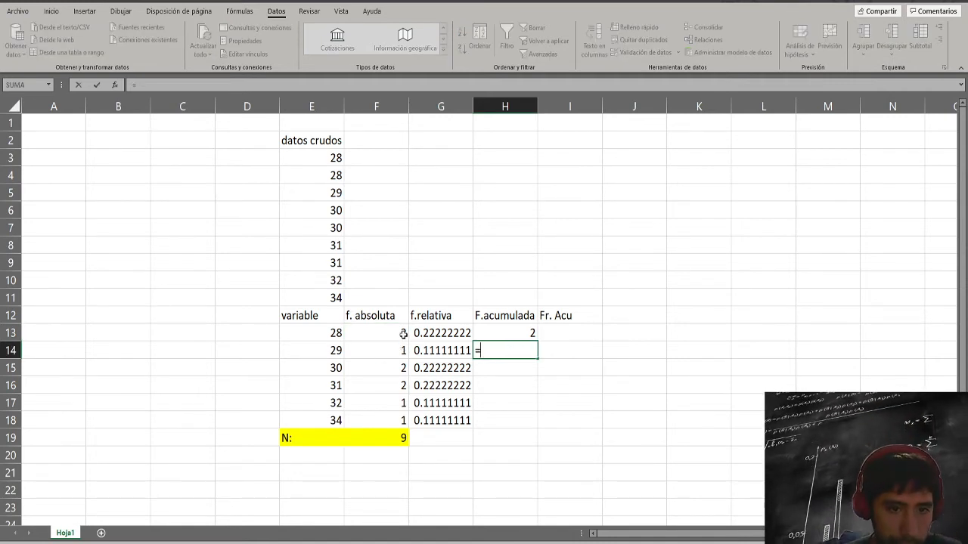
pyautogui.click(512, 334)
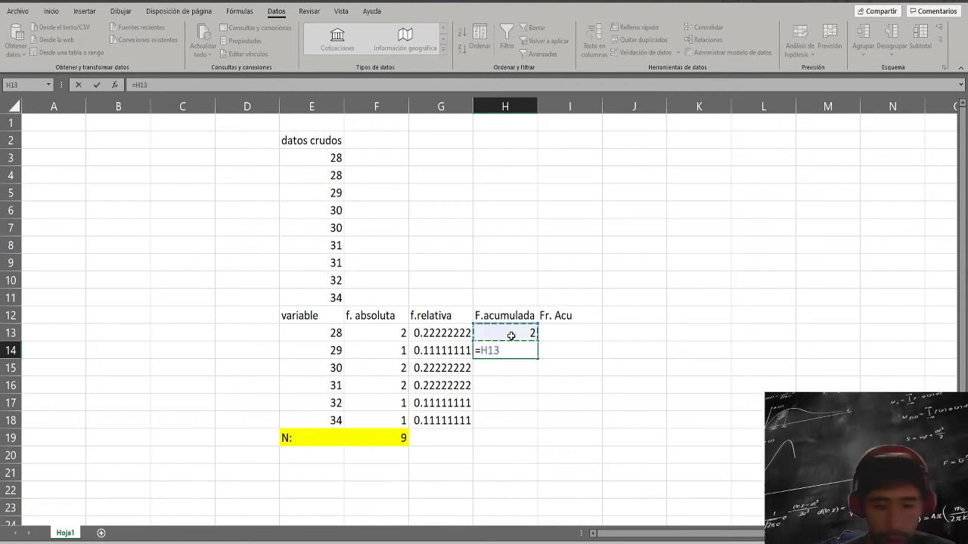
pyautogui.write('+')
pyautogui.click(396, 350)
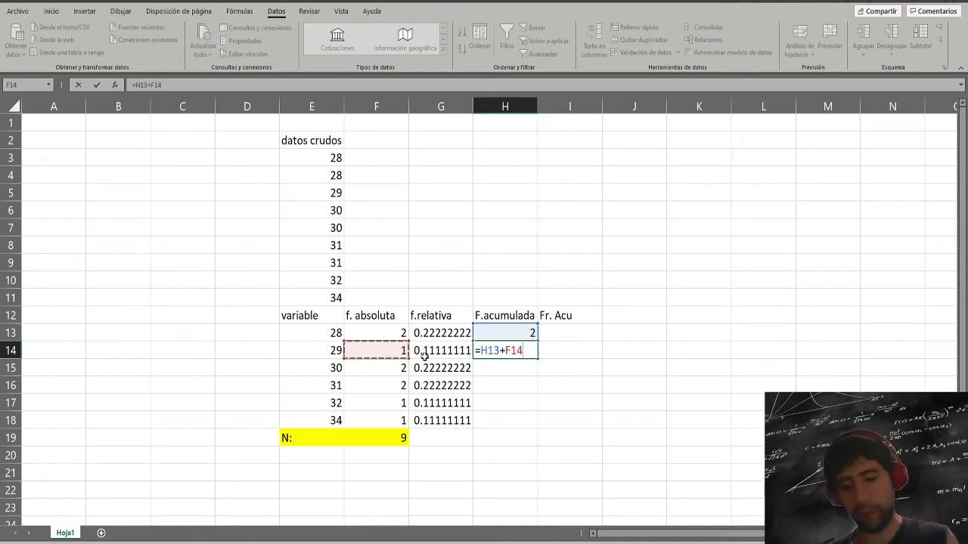
pyautogui.press('Return')
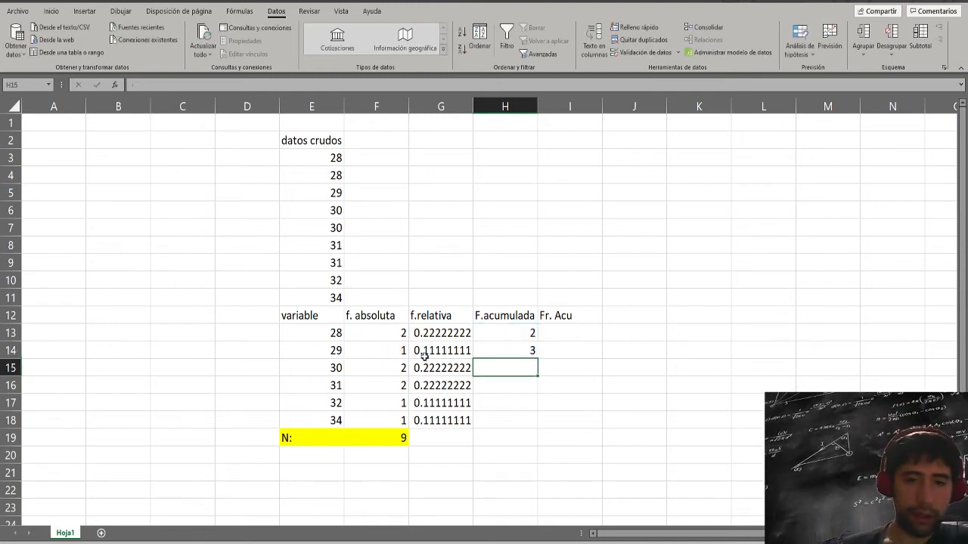
# - Fill the cumulative frequency formula from H14 down to H18
pyautogui.click(533, 351)
pyautogui.moveTo(536, 361); pyautogui.dragTo(538, 428)
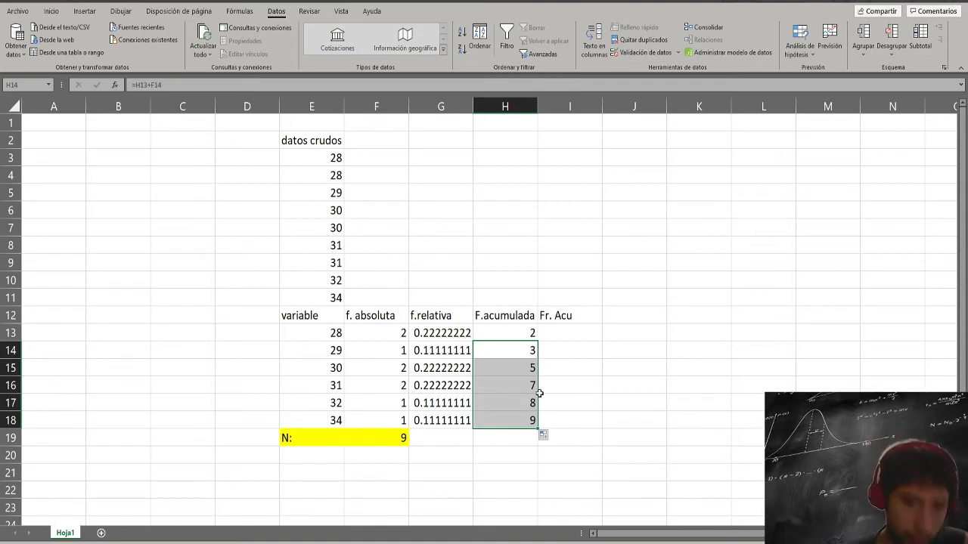
# - Examine the H14 cumulative frequency formula and its source cells, the previous cumulative value H13 and absolute frequency F14
pyautogui.click(536, 353)
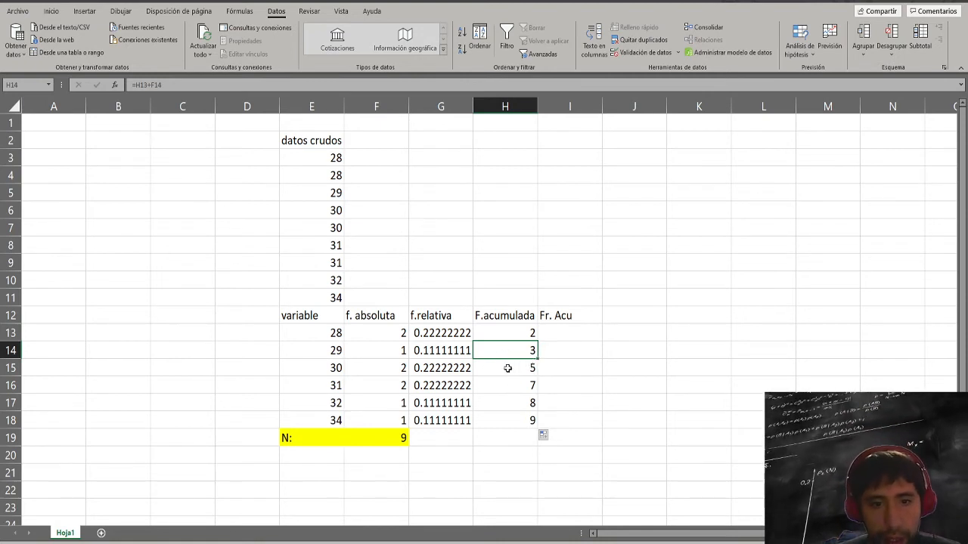
pyautogui.click(527, 333)
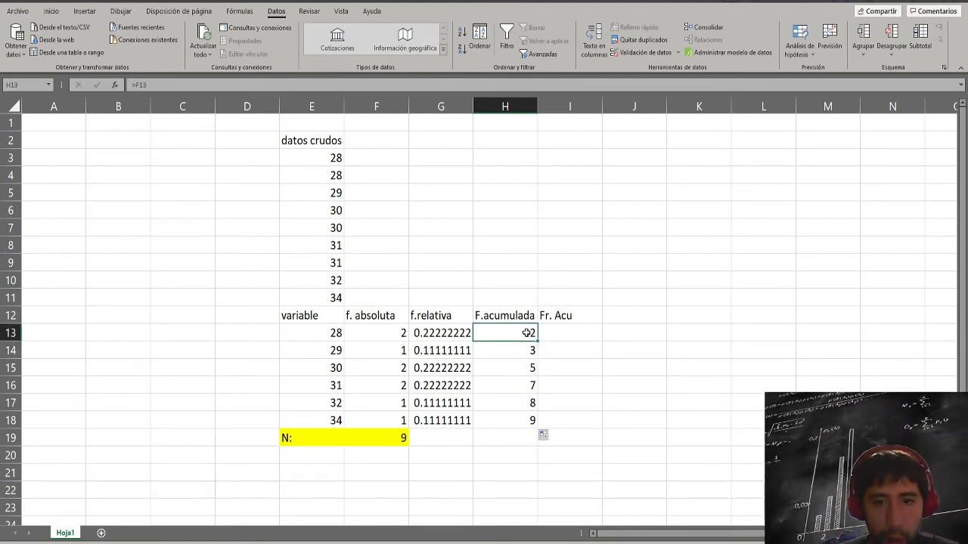
pyautogui.click(383, 350)
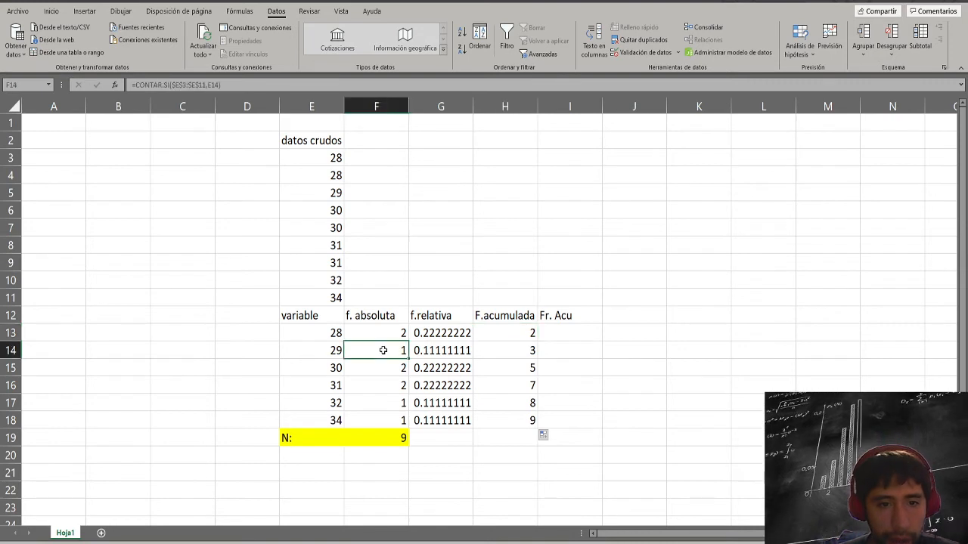
pyautogui.click(499, 352)
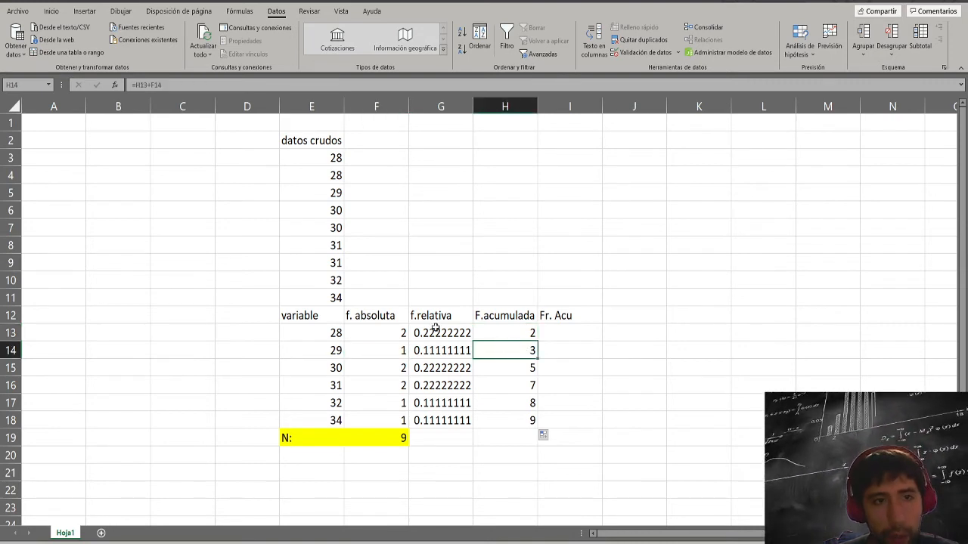
pyautogui.click(144, 84)
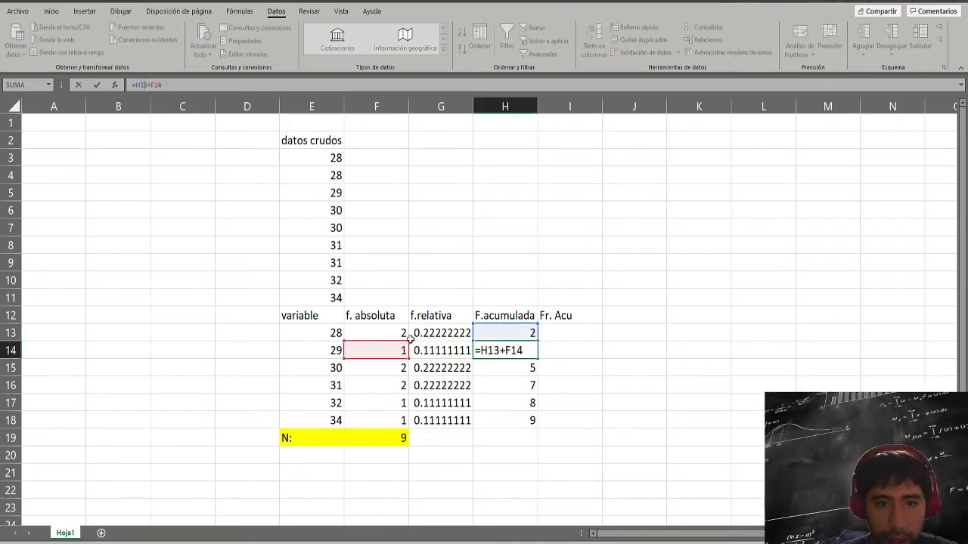
pyautogui.hotkey('ctrl', 'Return')
# - Examine the filled formula in H15, tracing its references to cumulative frequency H14 and absolute frequency F15
pyautogui.click(519, 368)
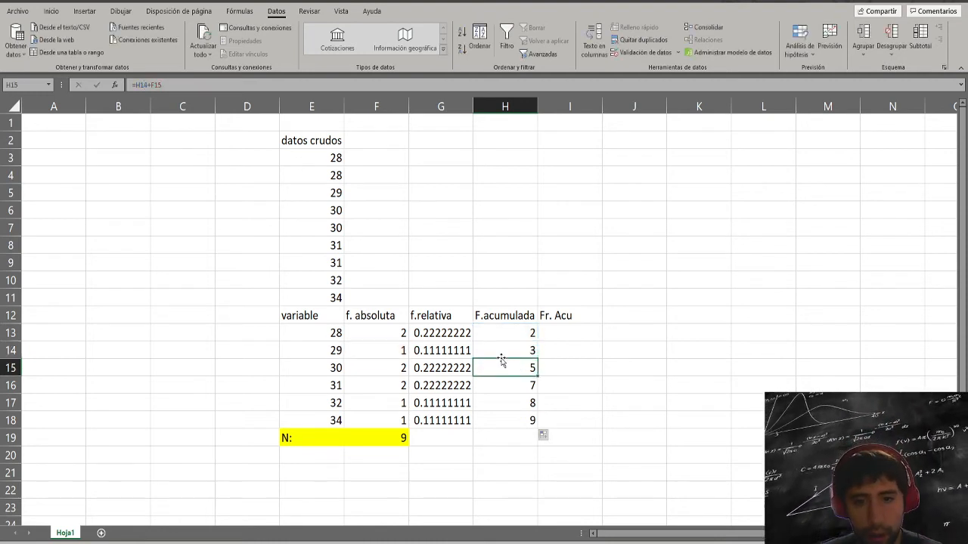
pyautogui.click(392, 370)
pyautogui.click(528, 351)
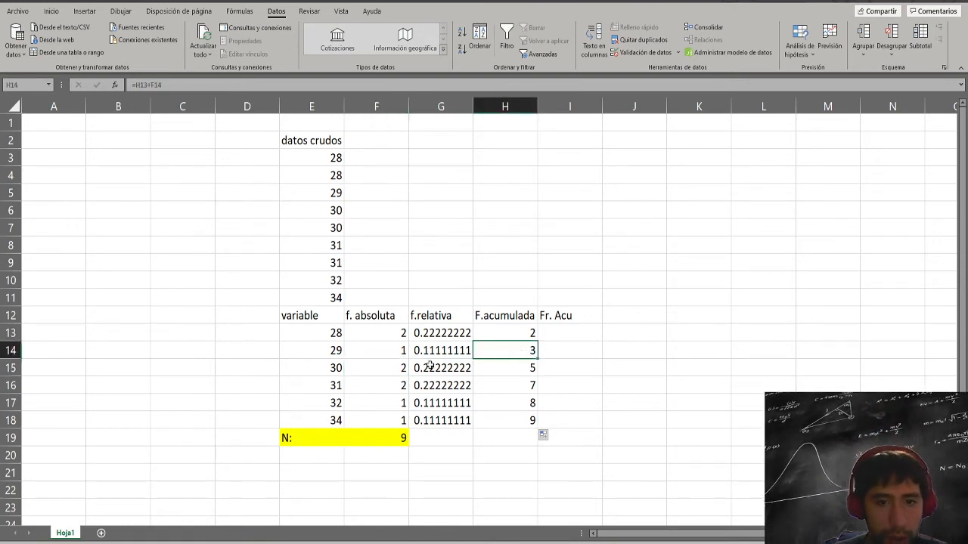
pyautogui.click(382, 368)
pyautogui.click(512, 371)
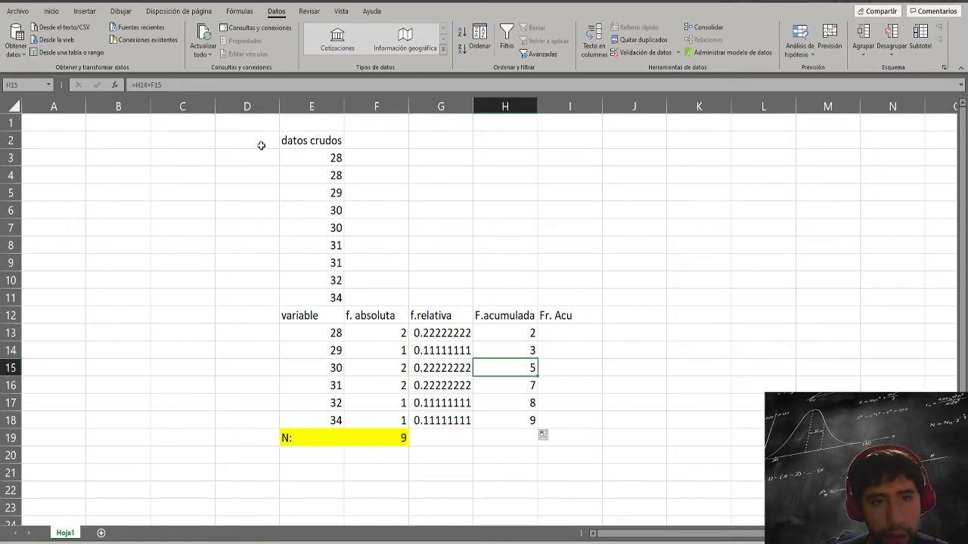
pyautogui.click(172, 85)
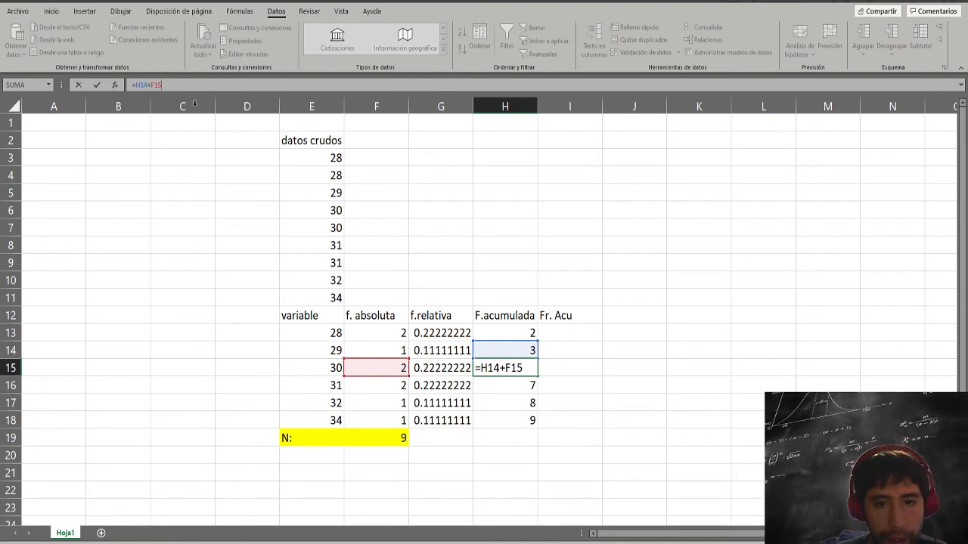
pyautogui.press('Return')
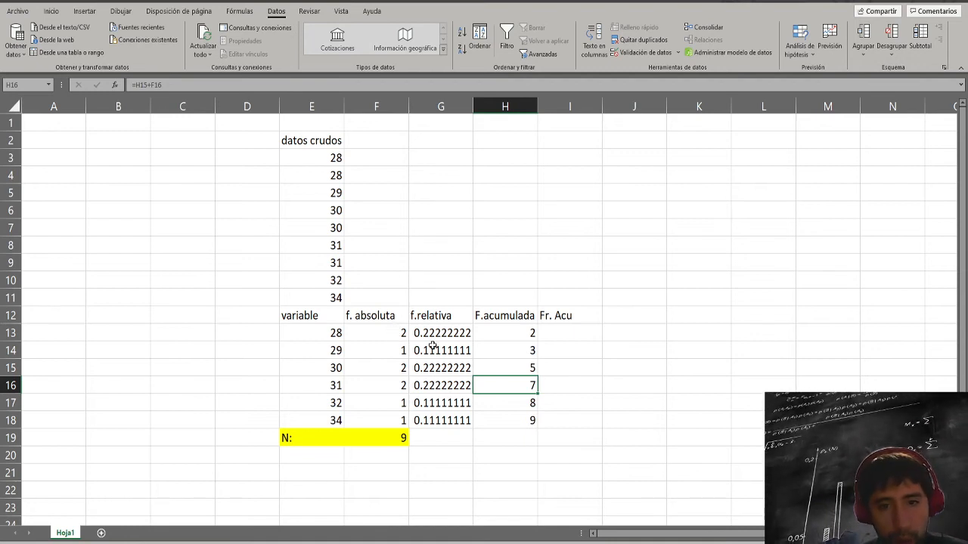
# - Compare the absolute frequencies in F14, F15 and F16 with the cumulative frequencies in H14, H15 and H16
pyautogui.click(396, 351)
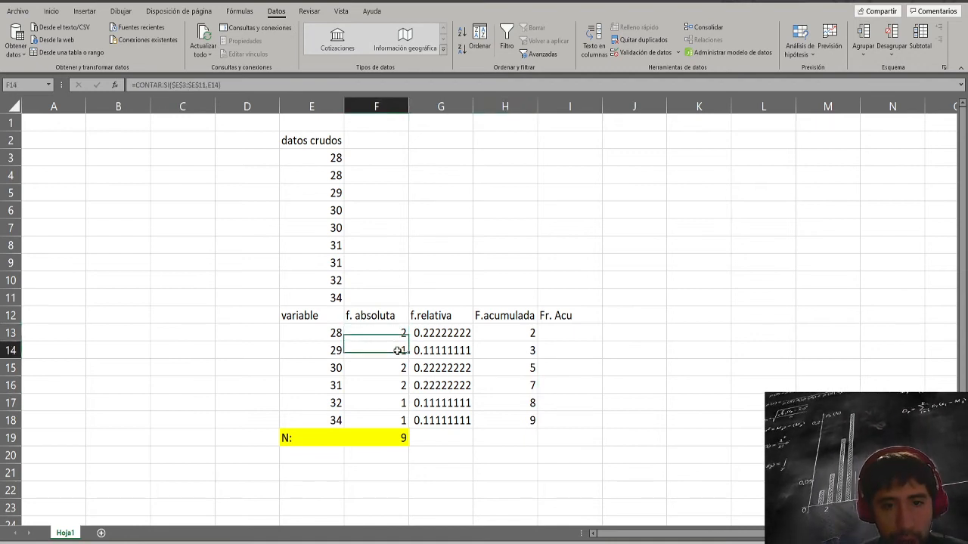
pyautogui.click(532, 352)
pyautogui.click(397, 369)
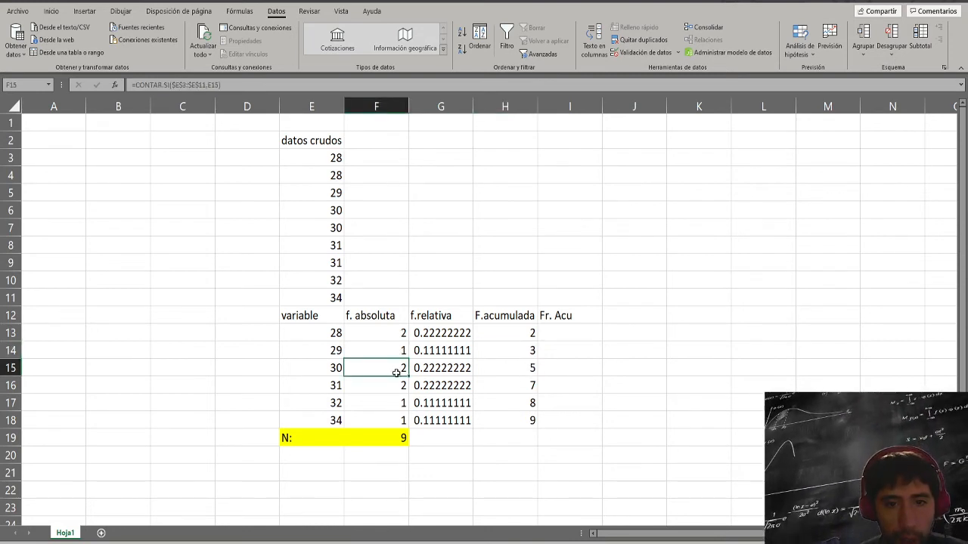
pyautogui.click(533, 370)
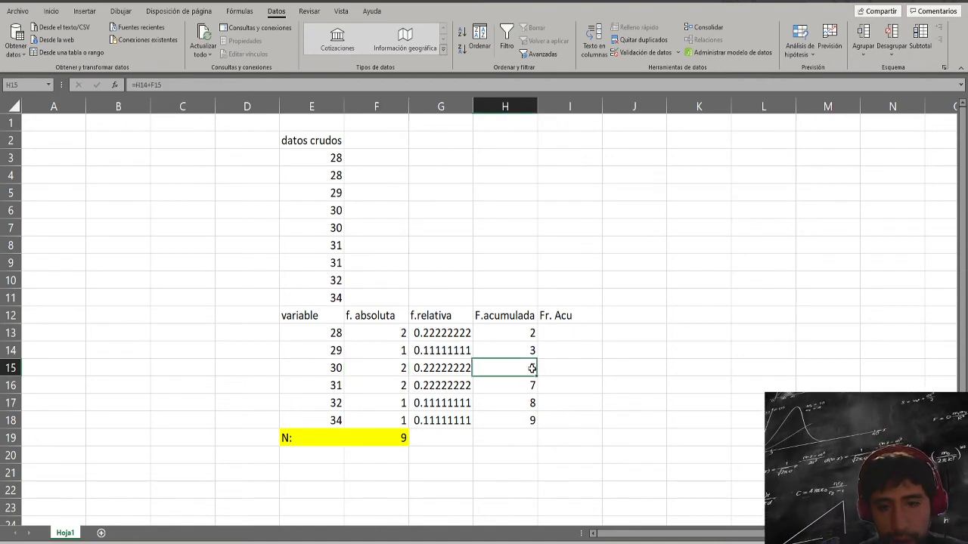
pyautogui.click(391, 387)
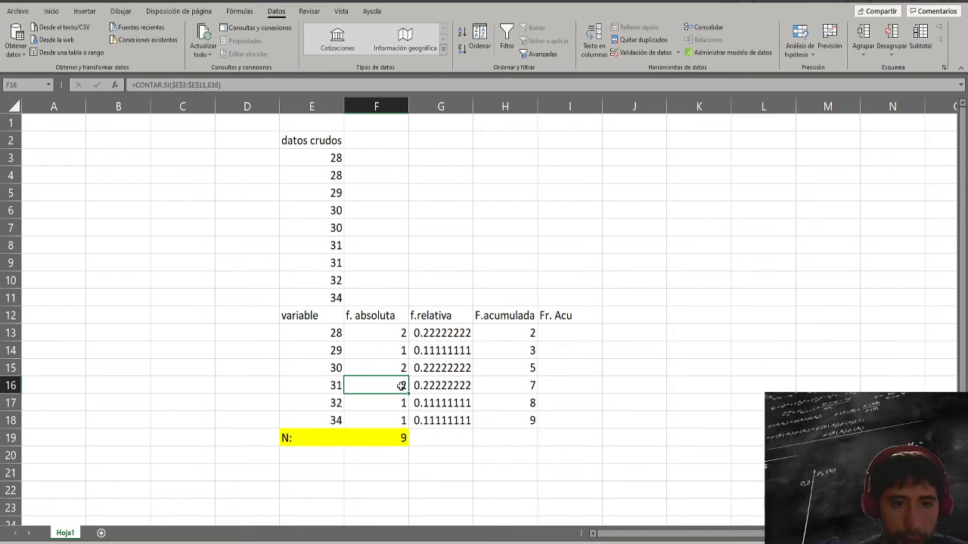
pyautogui.click(527, 388)
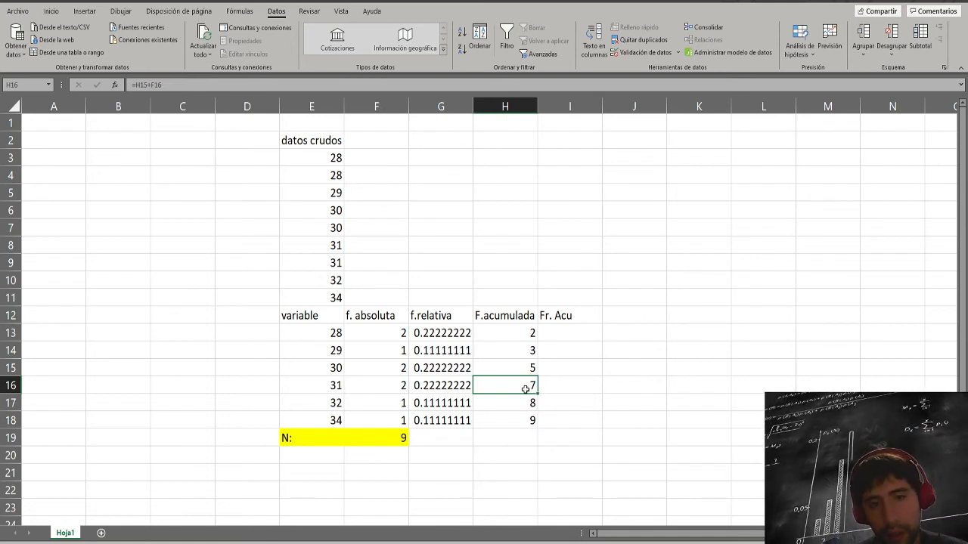
# - Start the cumulative relative frequency column by entering =G13 in I13
pyautogui.click(561, 337)
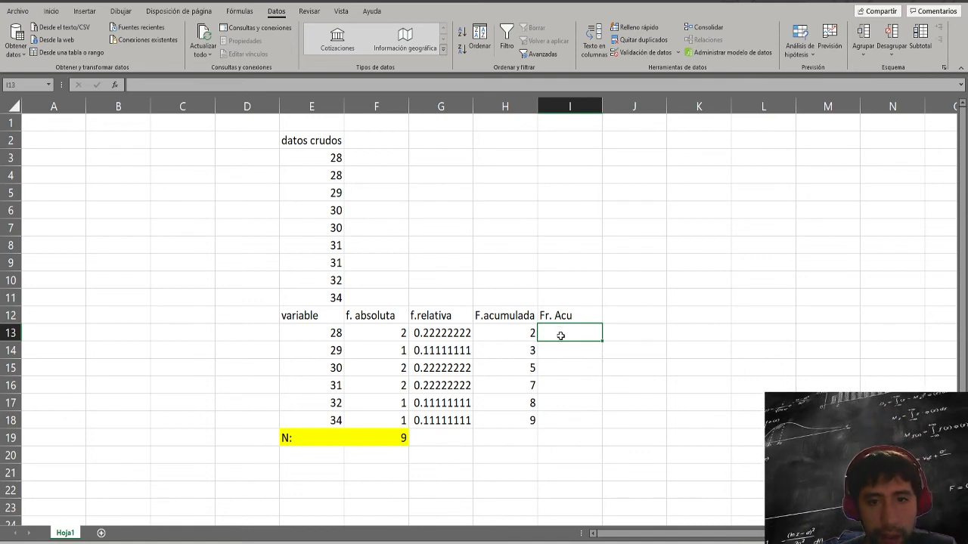
pyautogui.write('=')
pyautogui.click(457, 332)
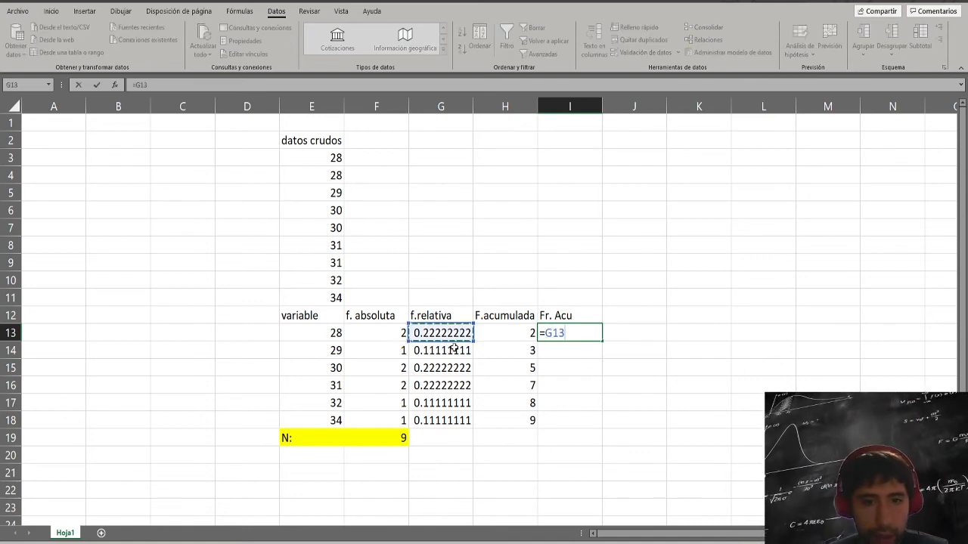
pyautogui.press('Return')
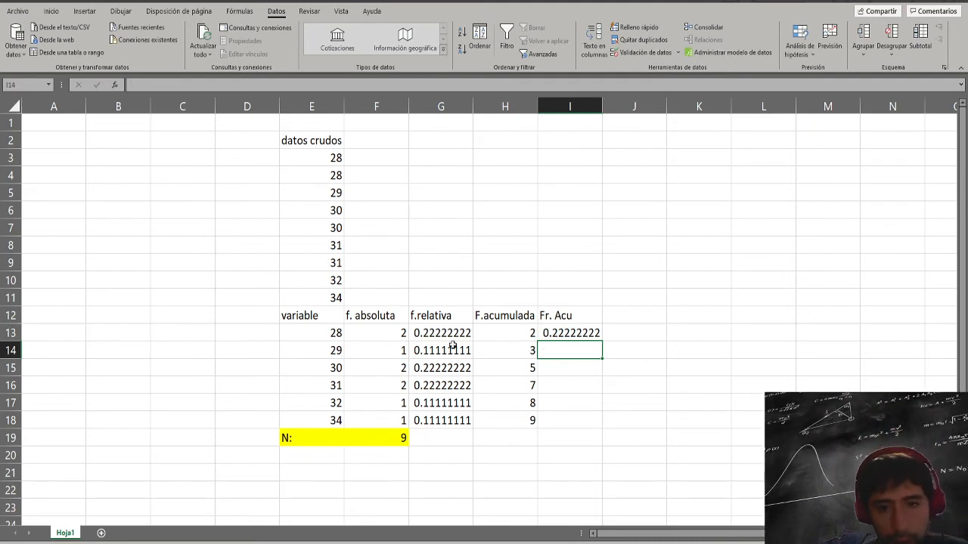
# - Enter =I13+G14 in I14 to accumulate the relative frequencies, and fill the formula down to I18
pyautogui.click(442, 350)
pyautogui.click(454, 334)
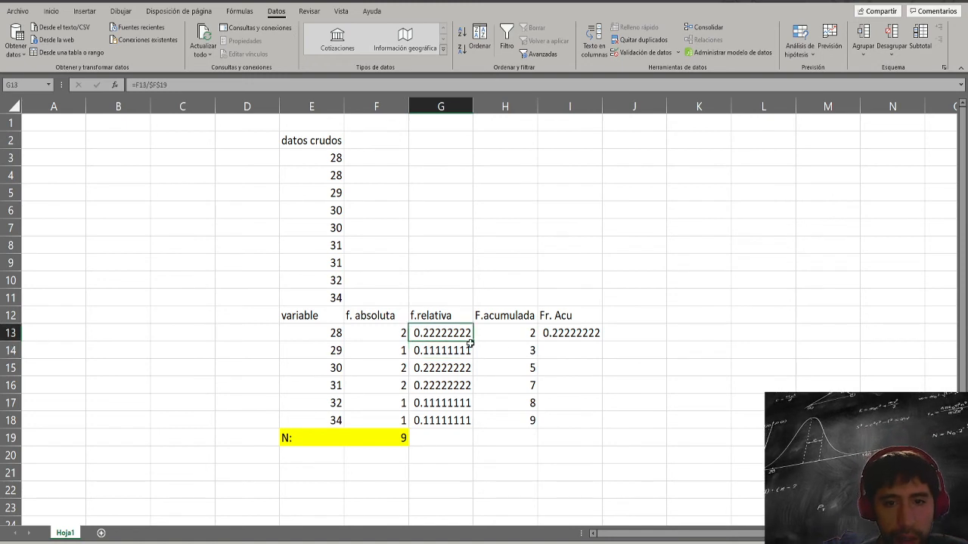
pyautogui.click(583, 350)
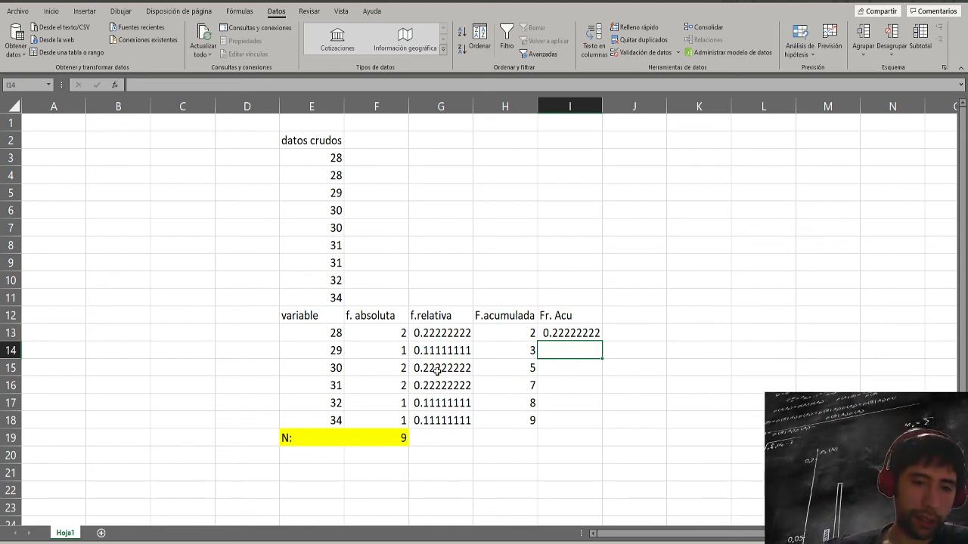
pyautogui.click(329, 369)
pyautogui.click(449, 368)
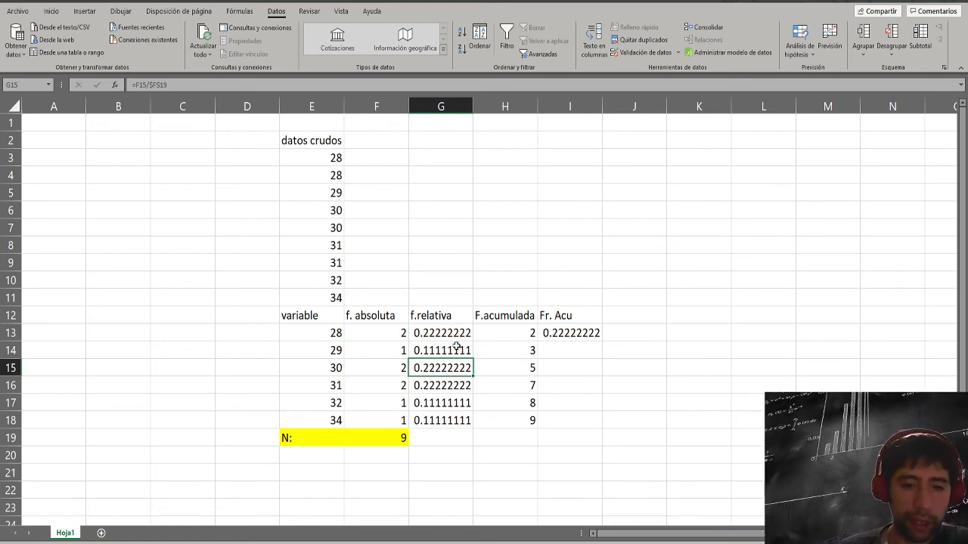
pyautogui.click(565, 346)
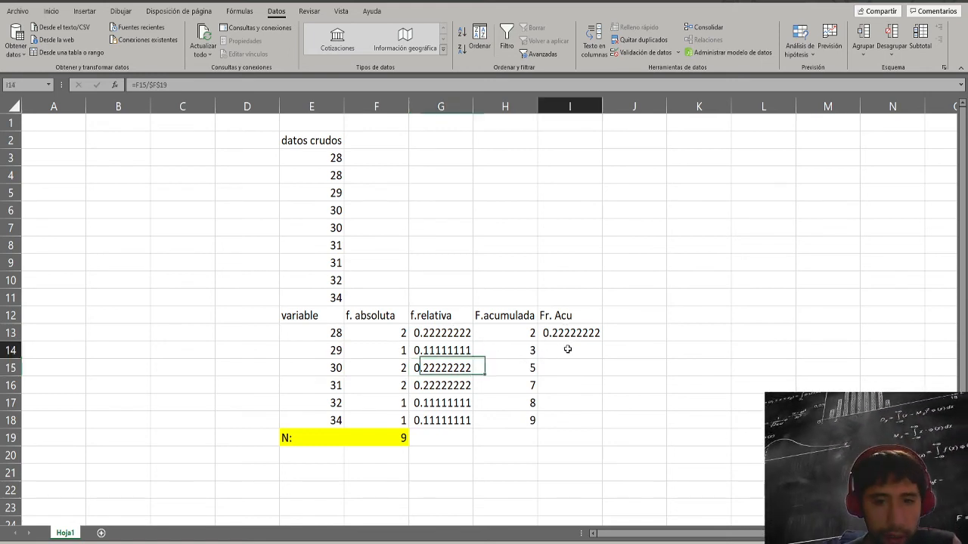
pyautogui.write('=')
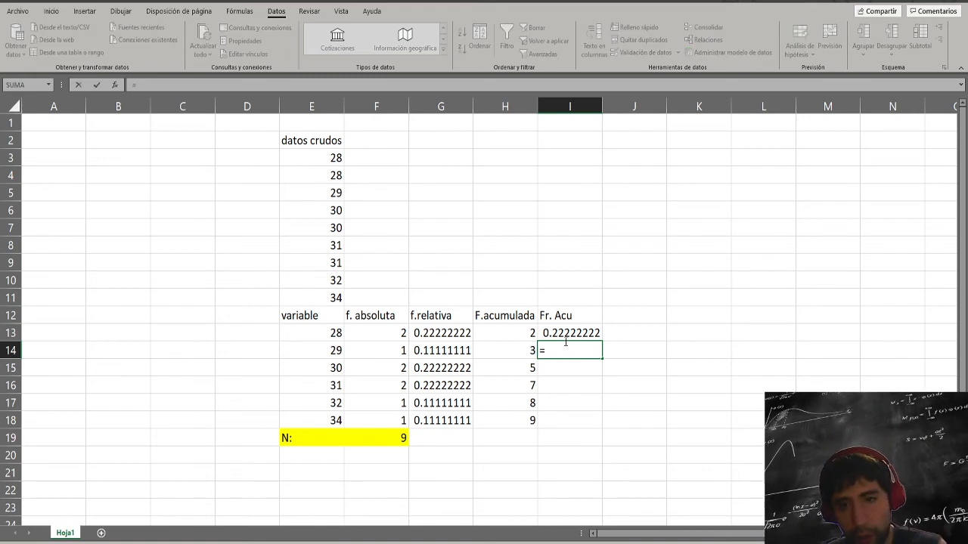
pyautogui.click(569, 333)
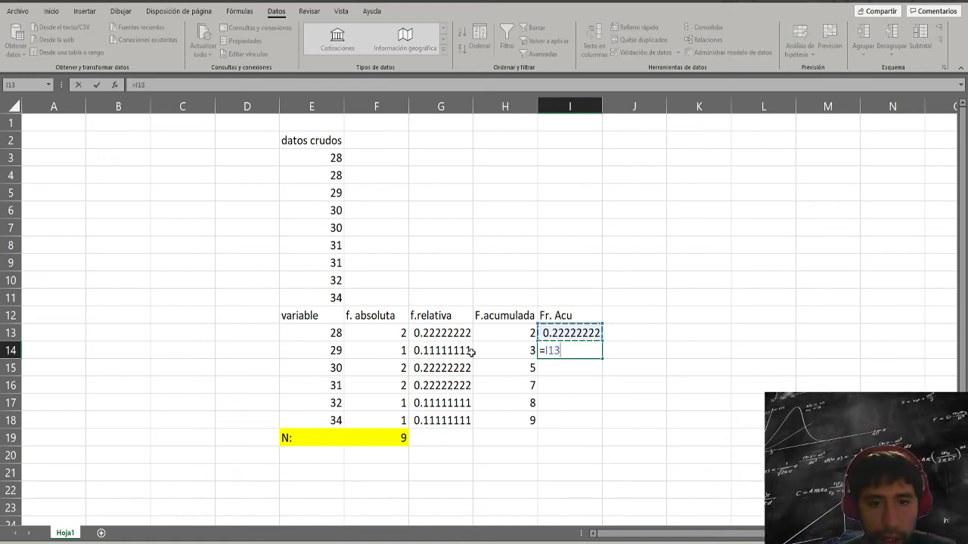
pyautogui.write('+')
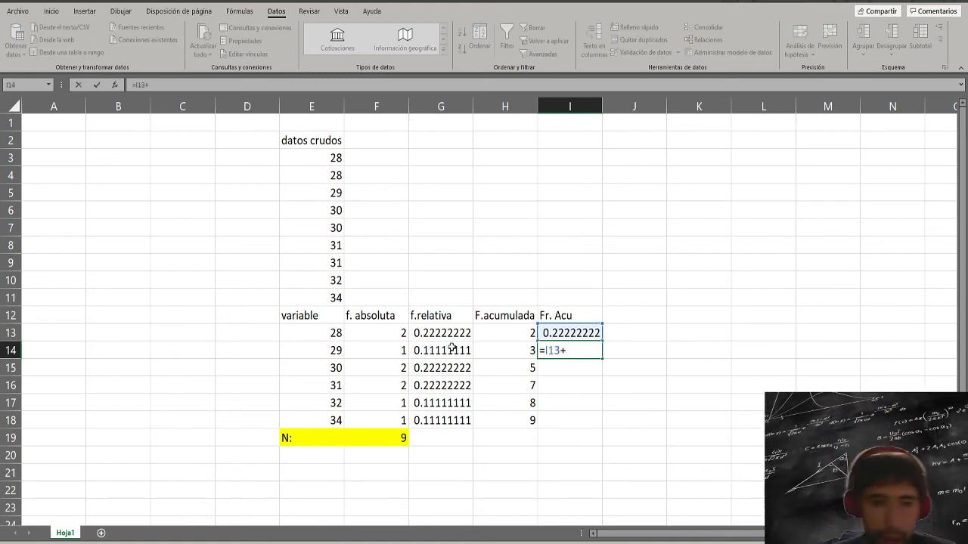
pyautogui.click(448, 349)
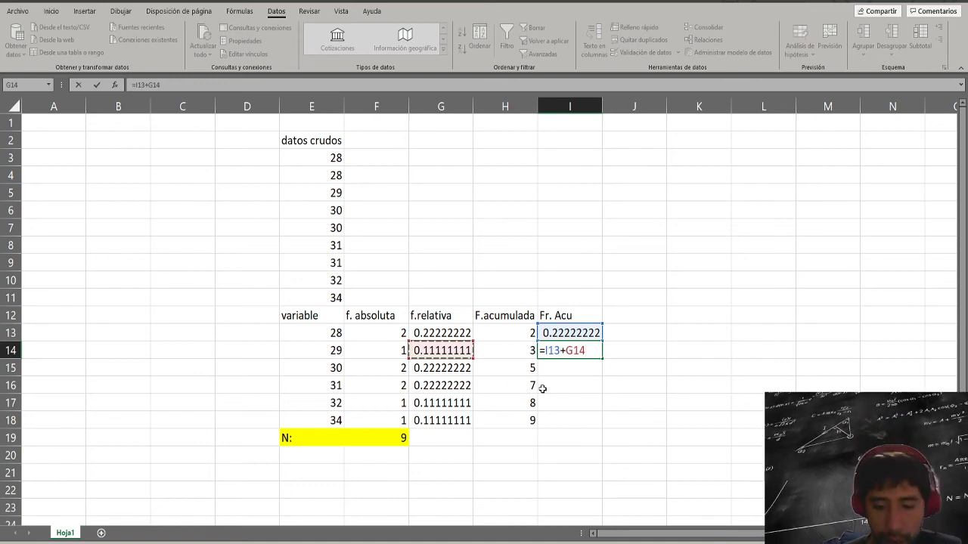
pyautogui.press('Return')
pyautogui.click(567, 351)
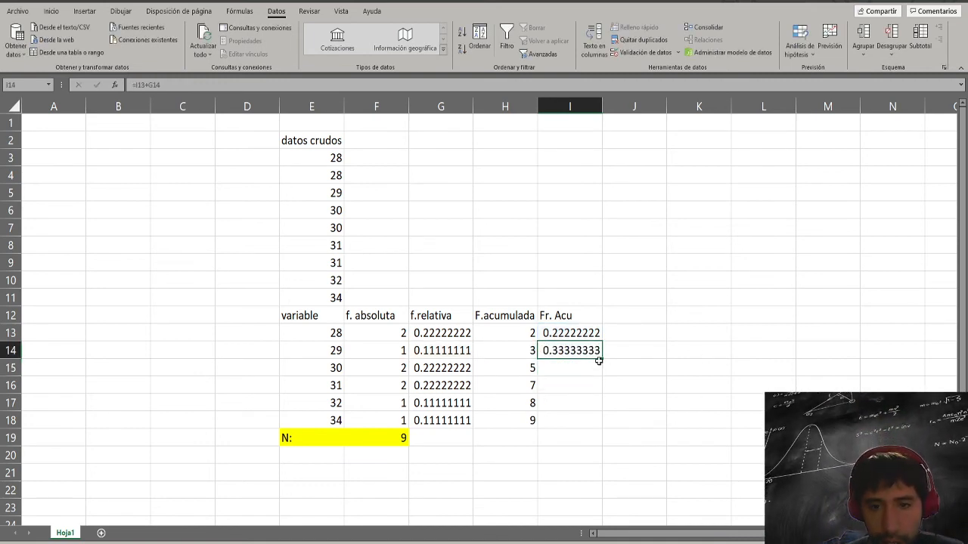
pyautogui.doubleClick(601, 362)
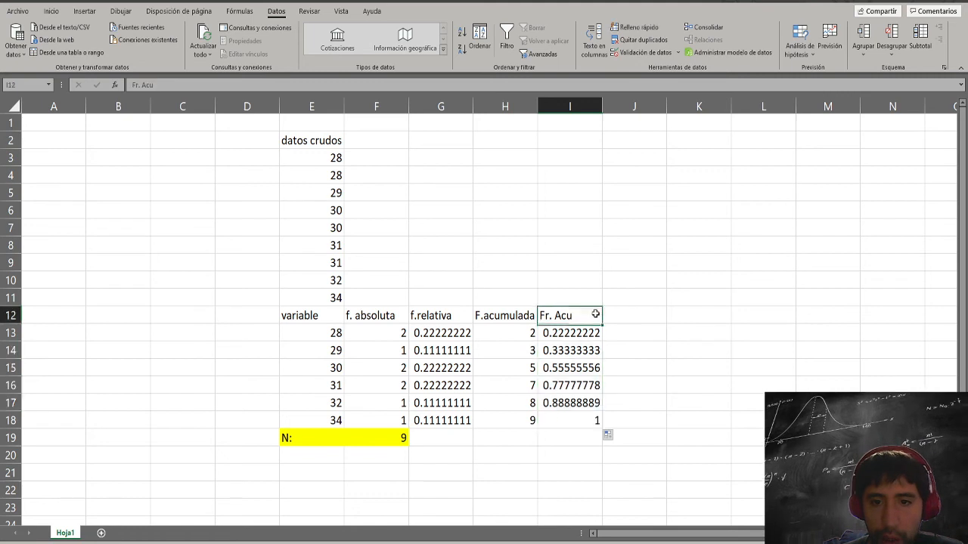
# - Copy the Fr. Acu heading from I12 to J12 and change the copy to "Fr. Acu op 2"
pyautogui.click(592, 321)
pyautogui.hotkey('ctrl', 'c')
pyautogui.click(635, 313)
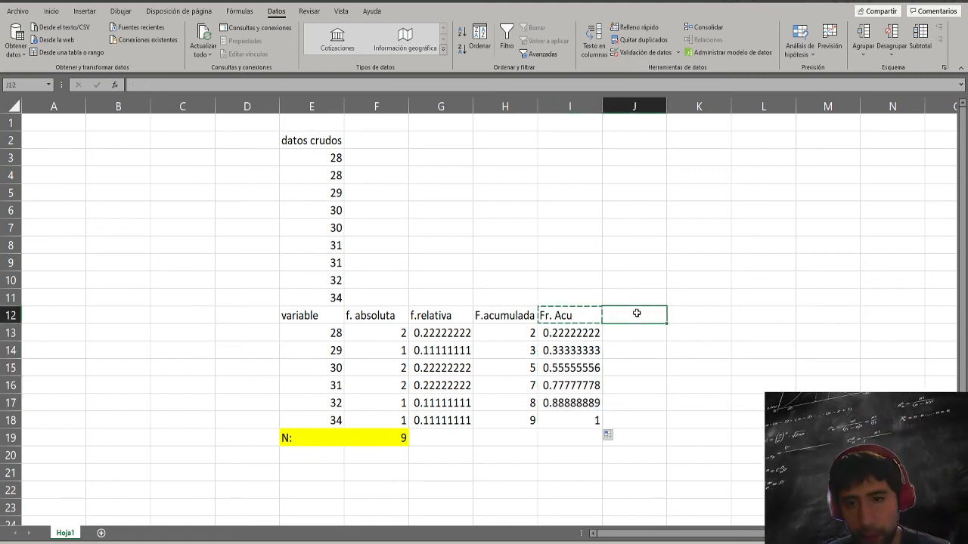
pyautogui.hotkey('ctrl', 'v')
pyautogui.doubleClick(644, 316)
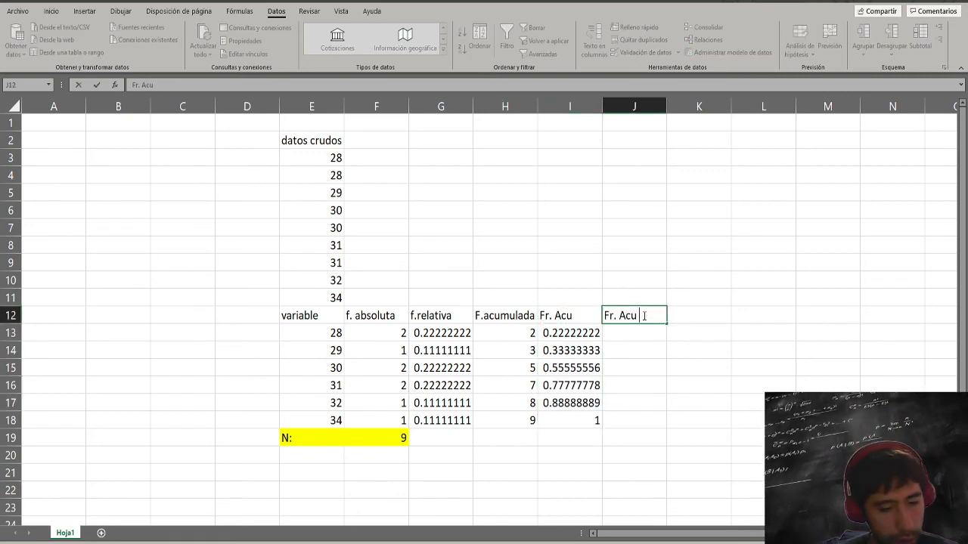
pyautogui.write('op 2')
pyautogui.press('Return')
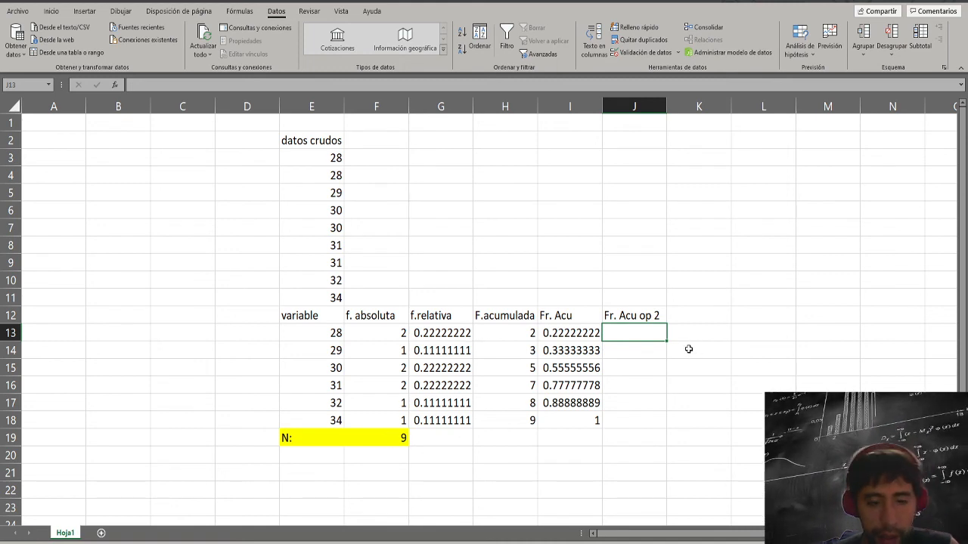
# - Enter =H13/$F$19 in J13 to divide the cumulative frequency by the fixed total N, and fill it down to J18
pyautogui.write('=')
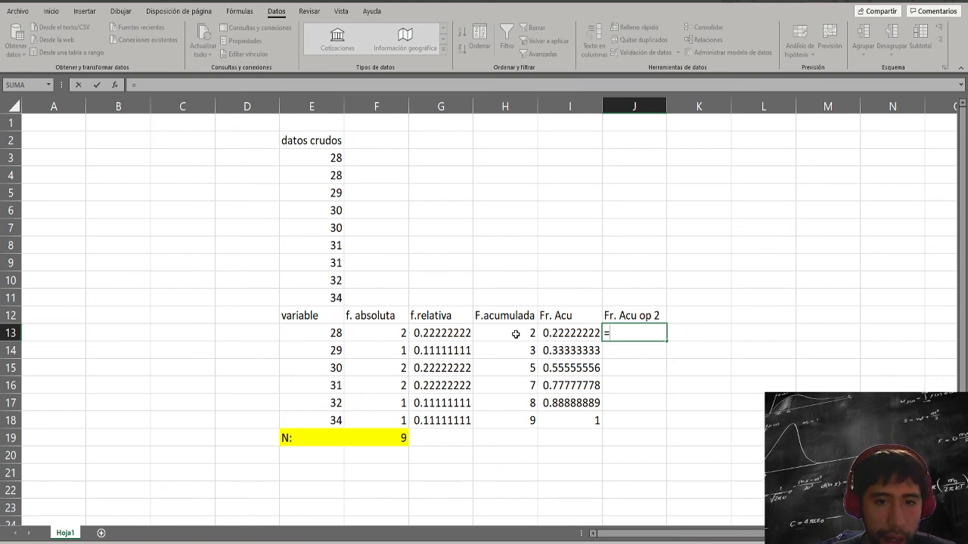
pyautogui.click(513, 328)
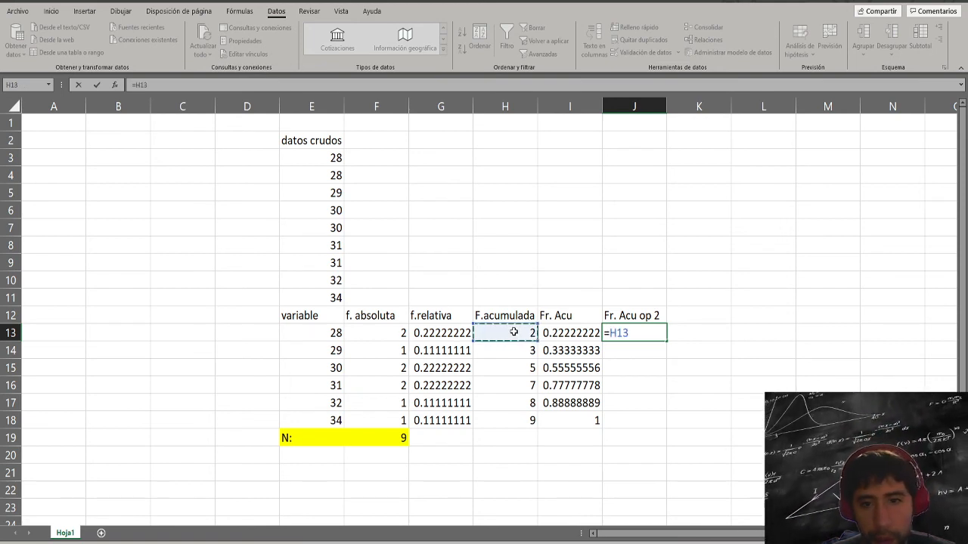
pyautogui.write('/')
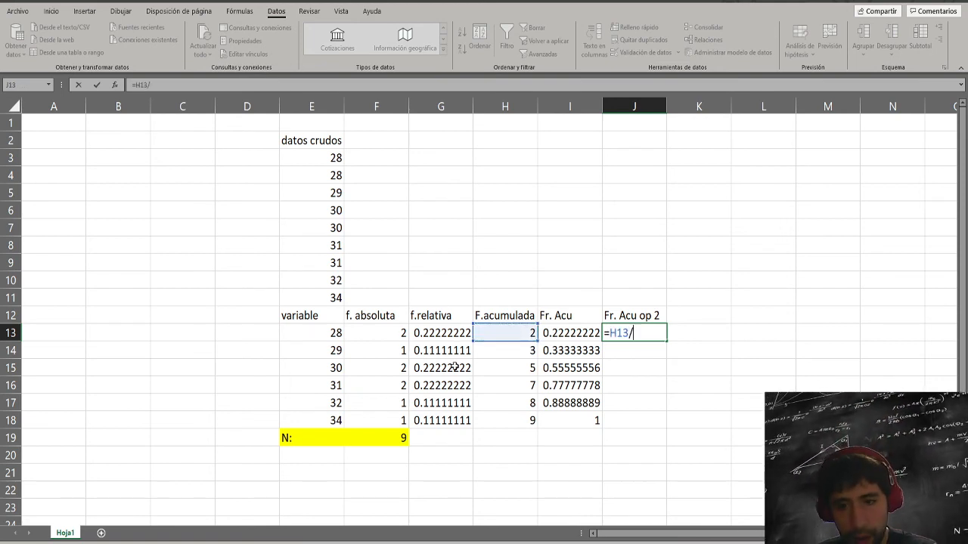
pyautogui.click(399, 440)
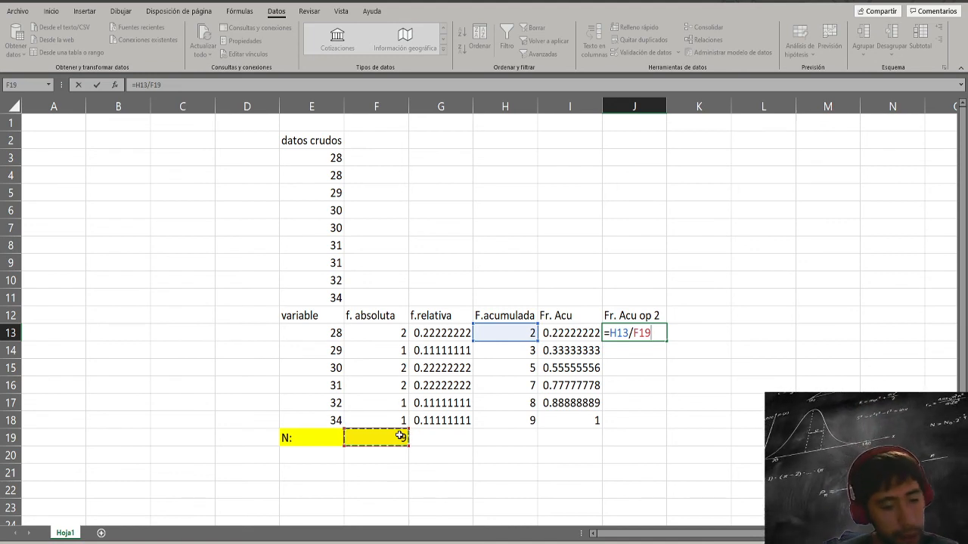
pyautogui.press('F4')
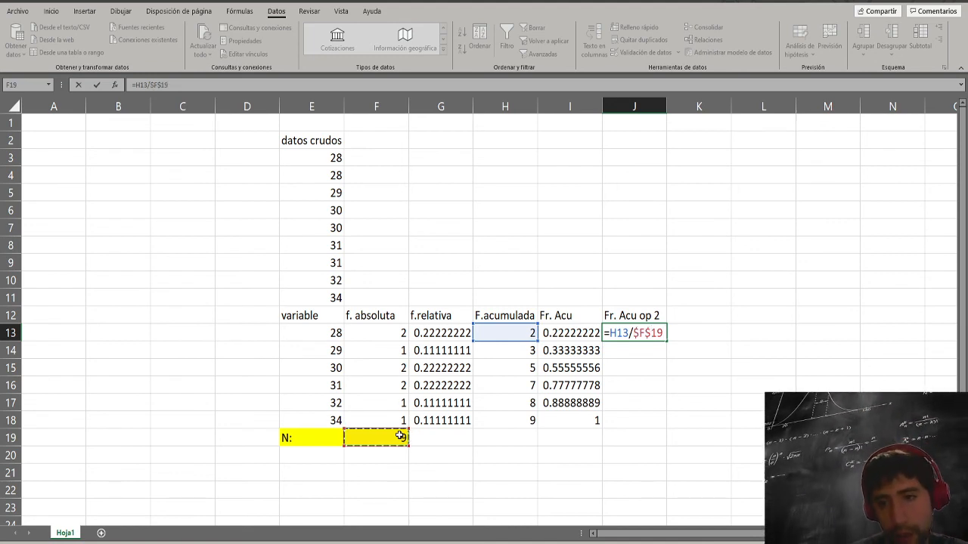
pyautogui.press('Return')
pyautogui.click(639, 337)
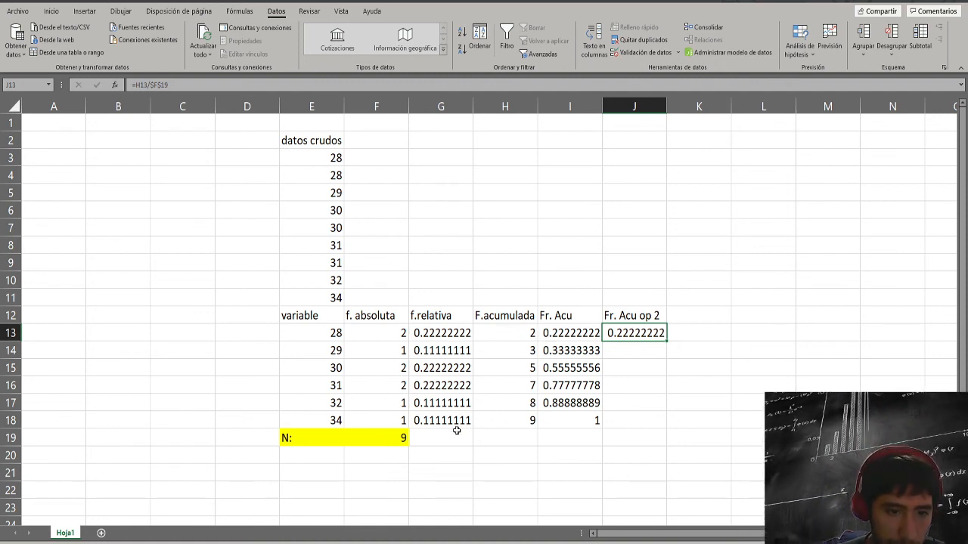
pyautogui.moveTo(666, 341); pyautogui.dragTo(664, 426)
# - Examine the cumulative relative frequency in I14 against the relative frequencies it is built from in column G
pyautogui.click(580, 347)
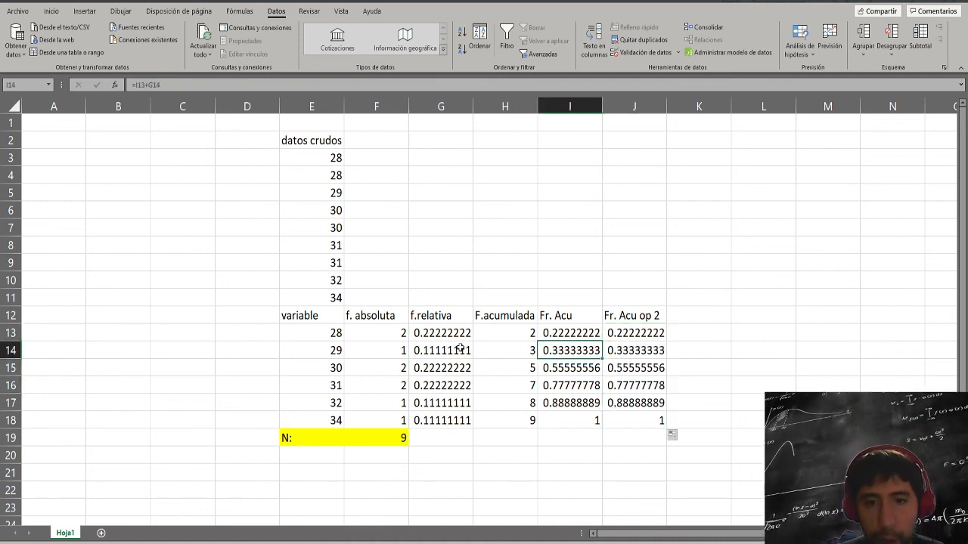
pyautogui.moveTo(435, 347)
pyautogui.mouseDown()
pyautogui.moveTo(437, 340)
pyautogui.moveTo(436, 350)
pyautogui.mouseUp()
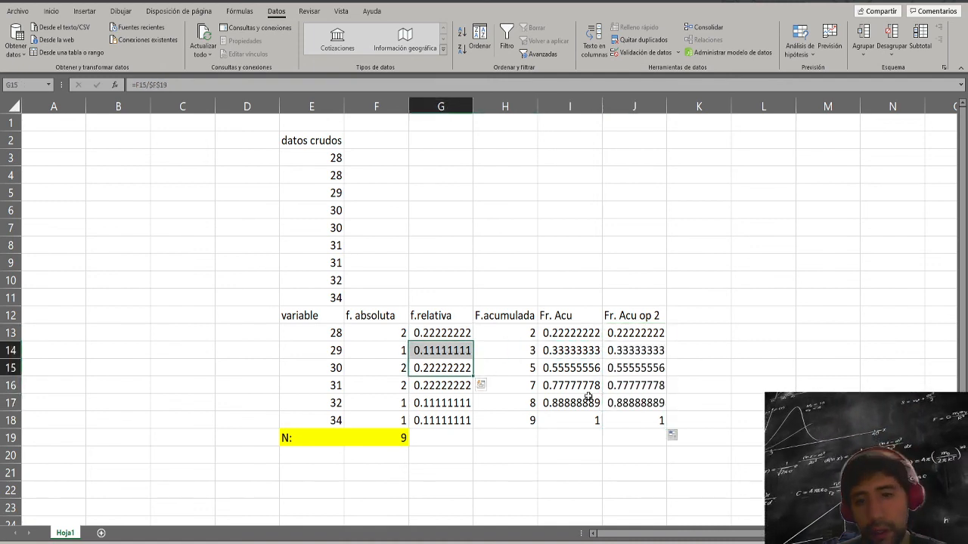